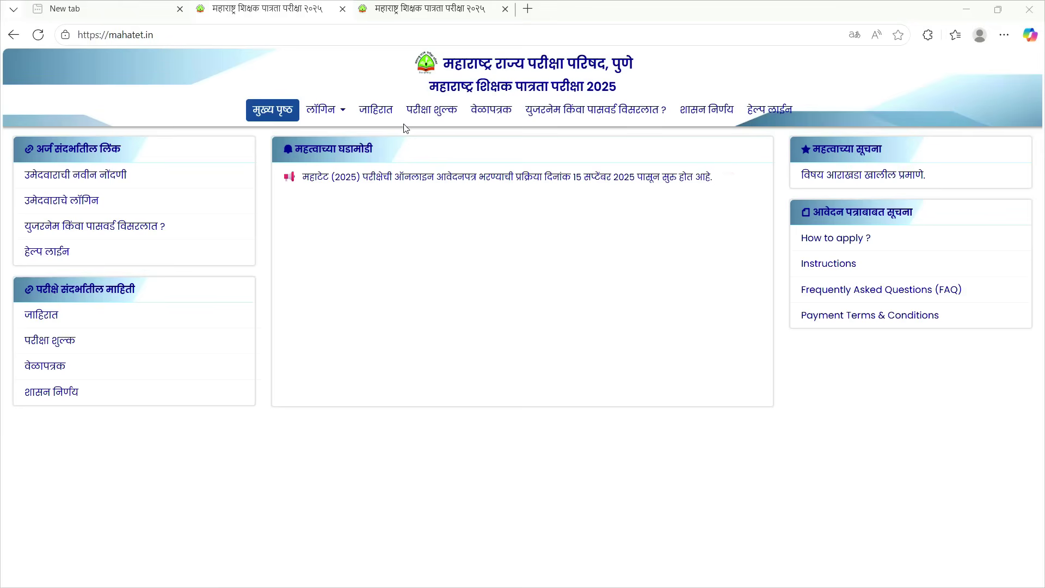
Look over the exam advertisement and timetable pages, and return to the home page.
left_click(405, 15)
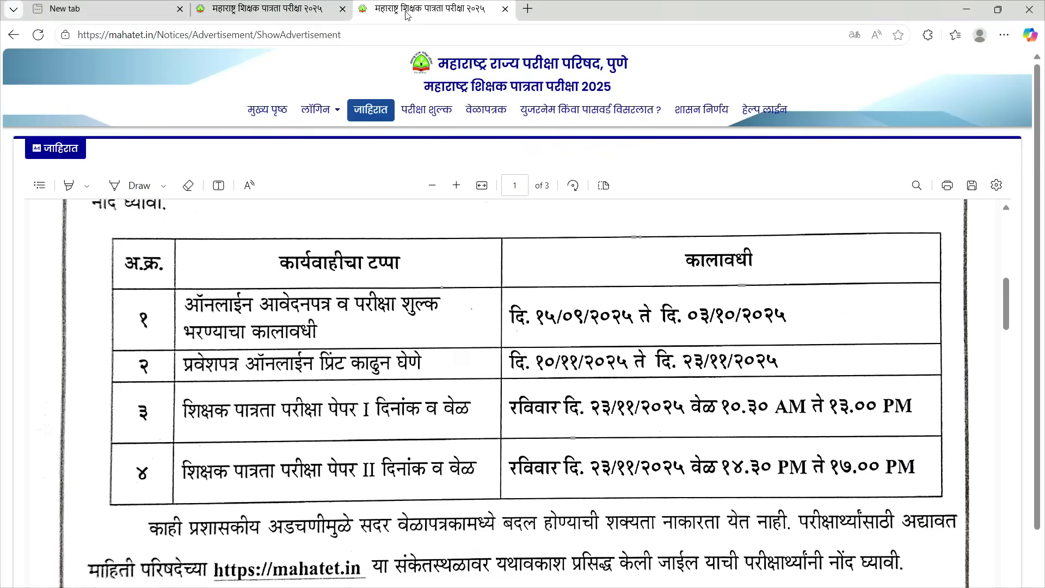
left_click(489, 108)
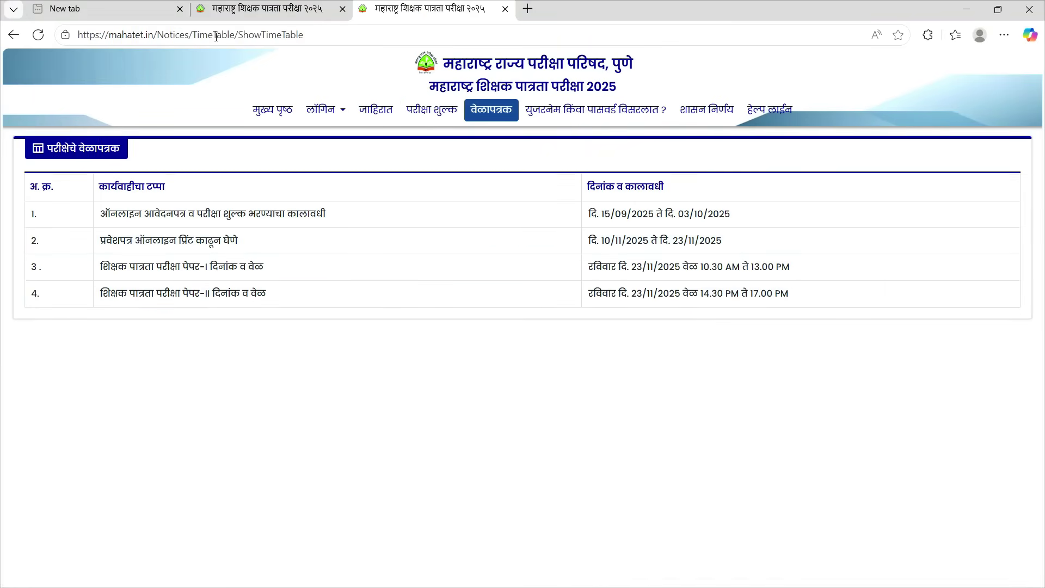
left_click(246, 13)
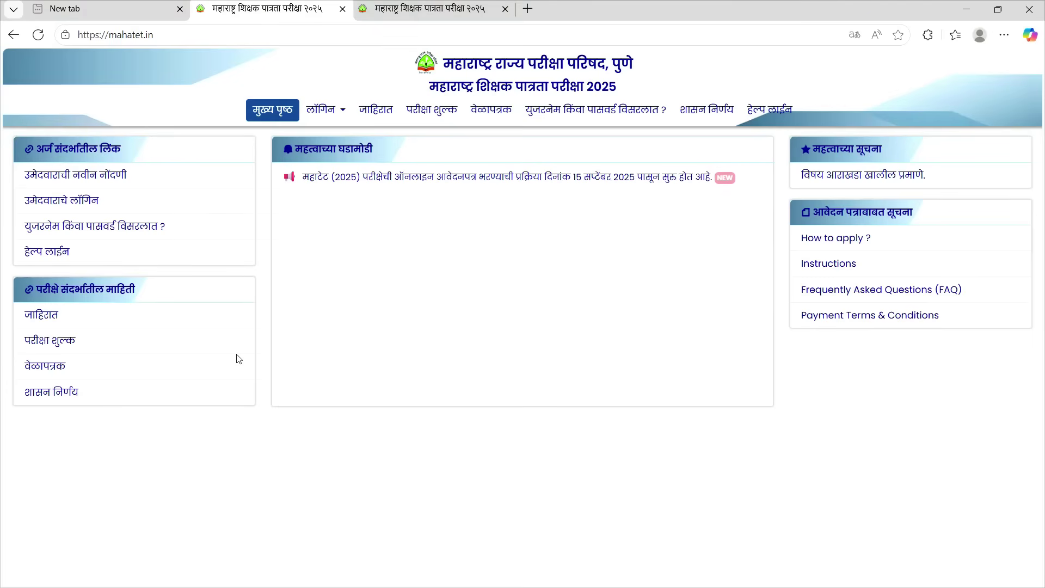
Register as a new candidate, submitting the registration with the mobile OTP, and continue to the candidate login.
left_click(46, 175)
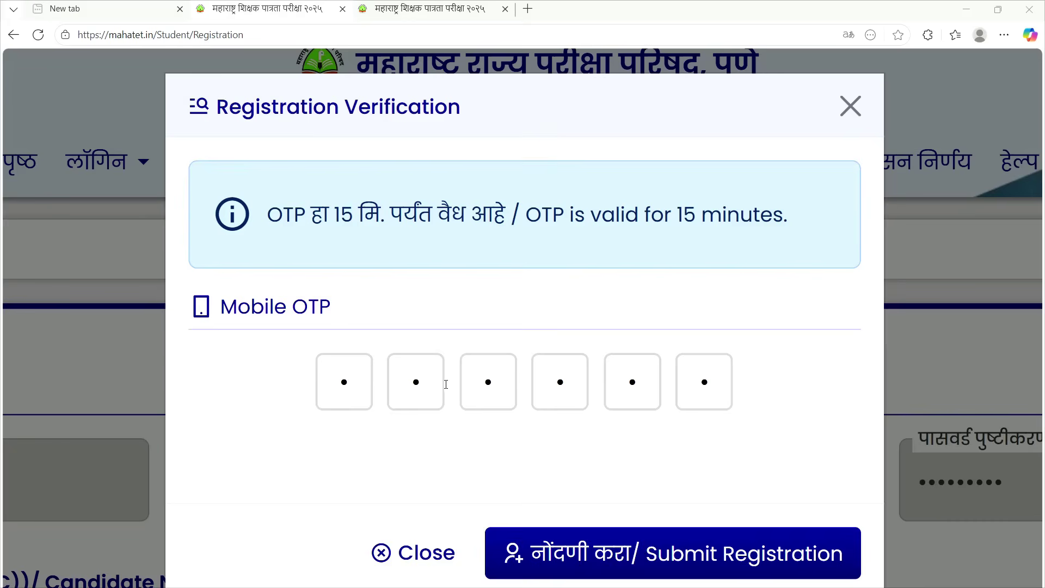
left_click(563, 559)
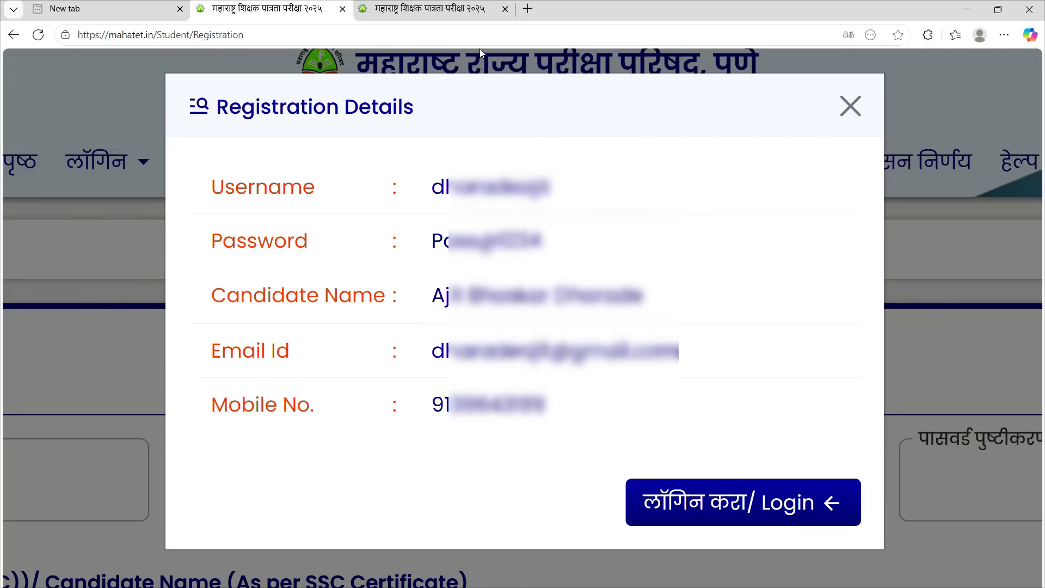
left_click(692, 510)
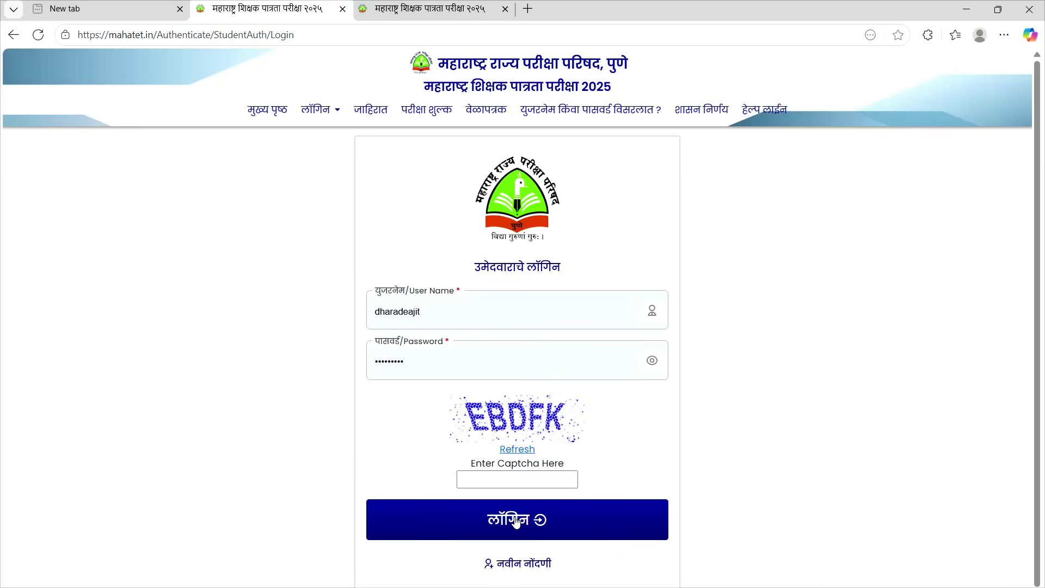
left_click(470, 43)
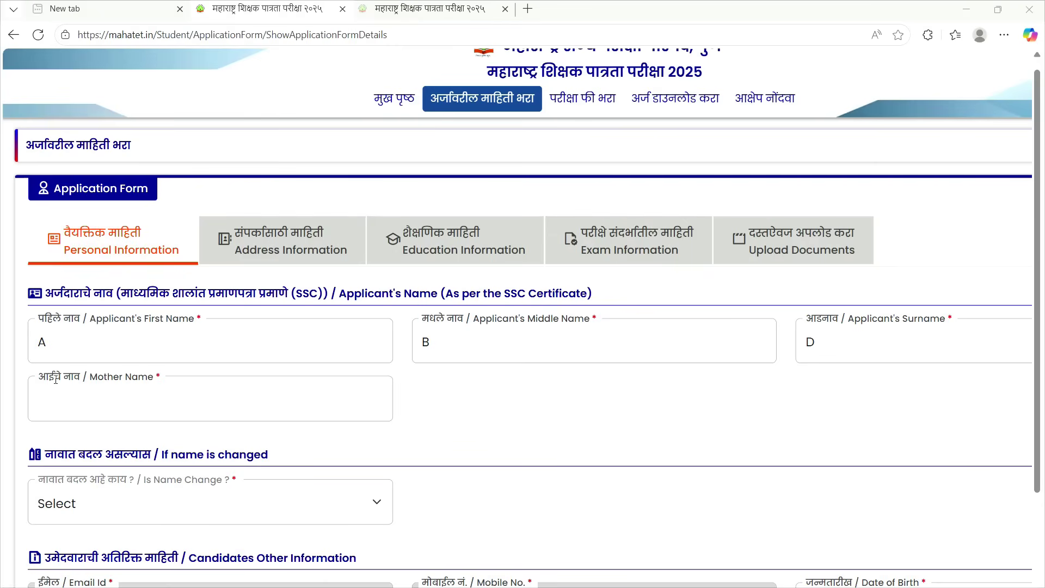
Set Is Name Change to Yes and review the options for valid proof of the name change.
left_click(104, 502)
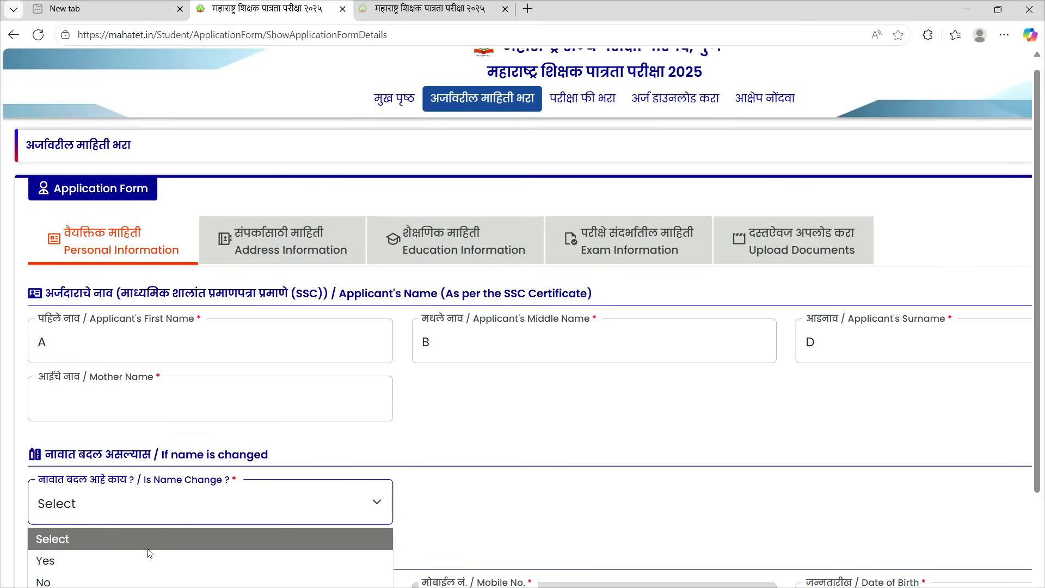
left_click(110, 558)
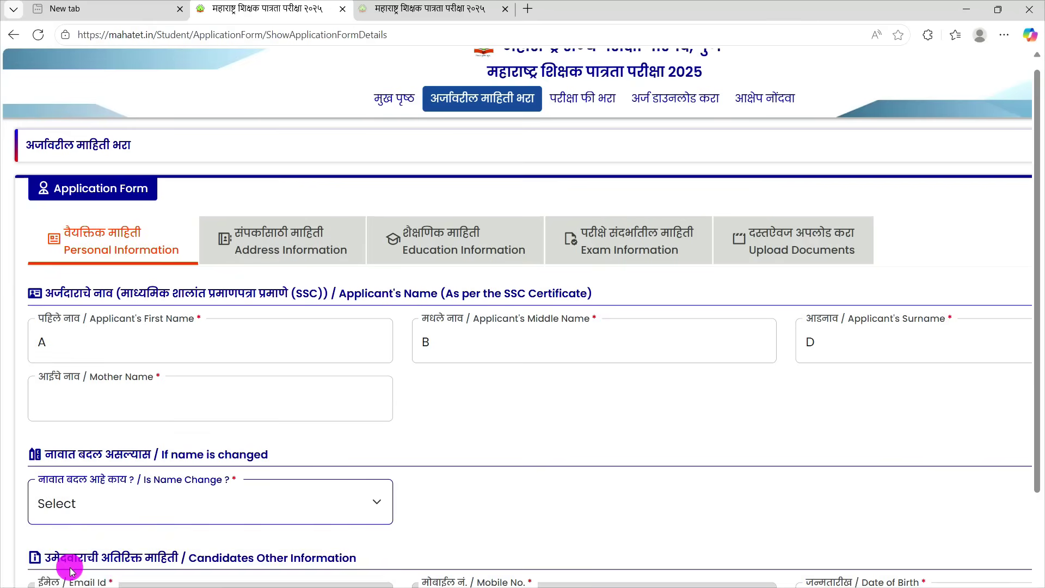
scroll(275, 524, "down", 2)
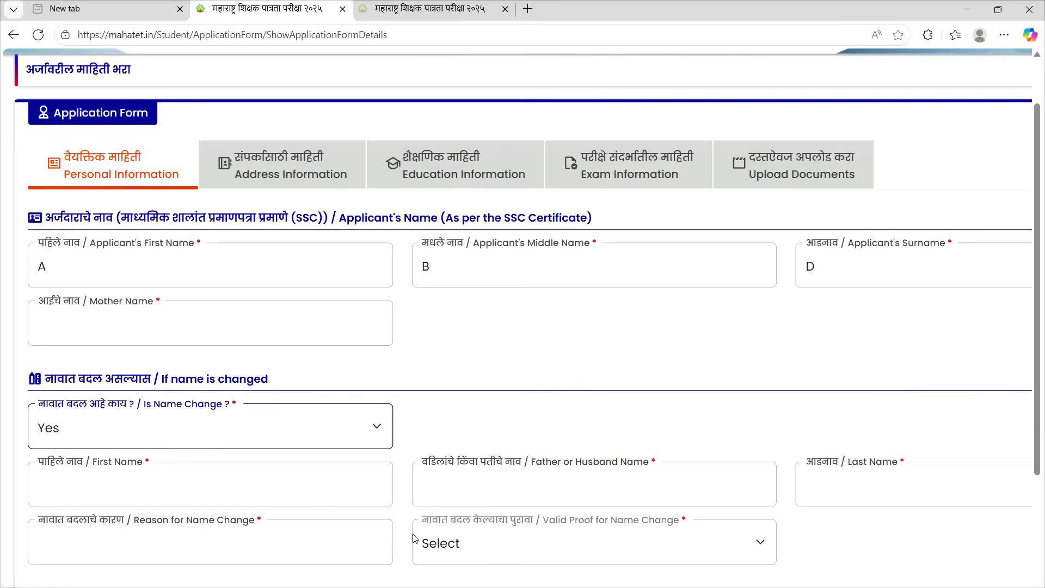
left_click(625, 545)
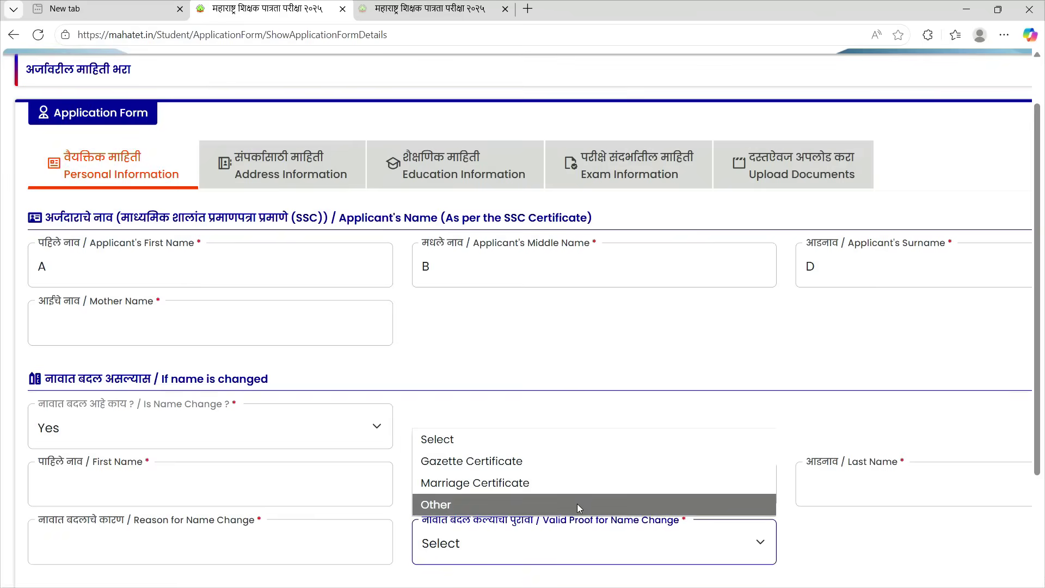
left_click(835, 532)
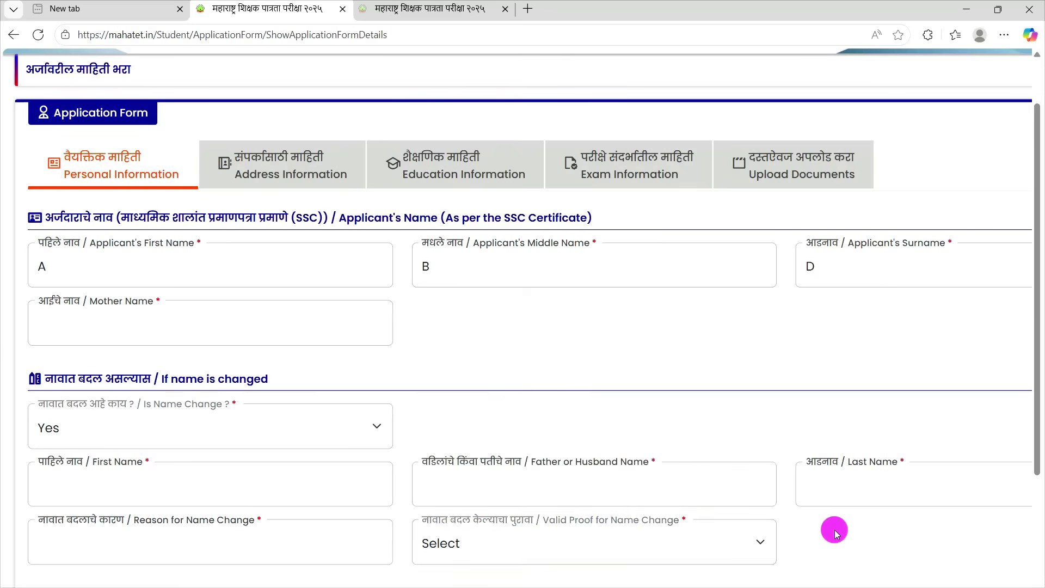
scroll(703, 522, "up", 3)
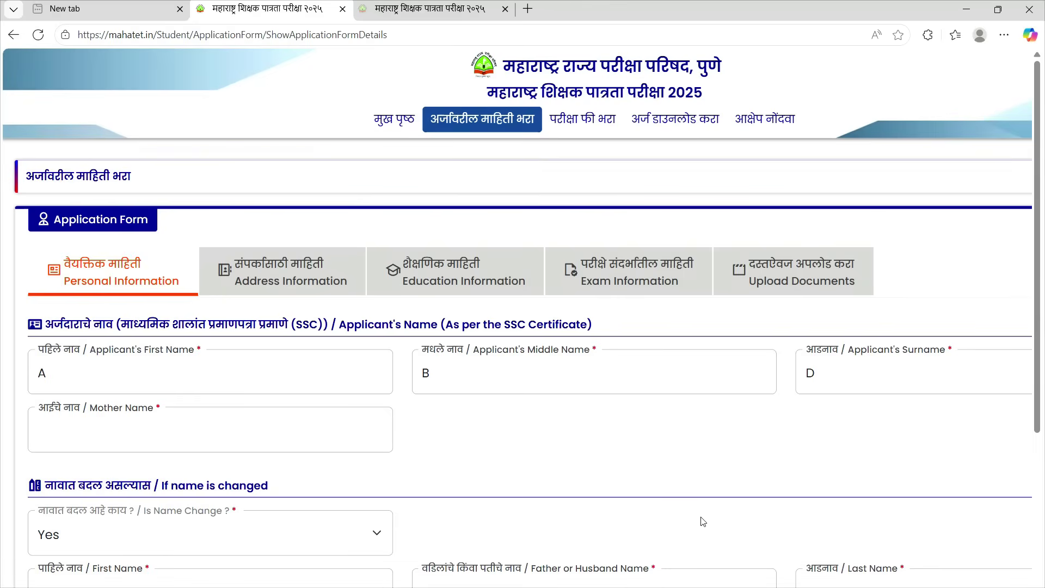
Set Is Name Change to No and pick the candidate's date of birth.
left_click(312, 515)
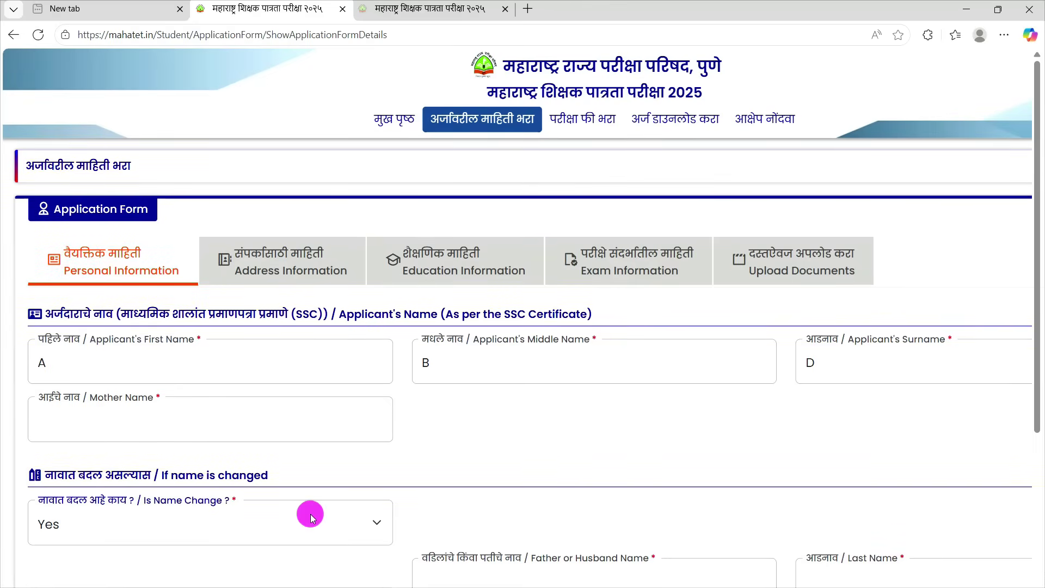
left_click(207, 585)
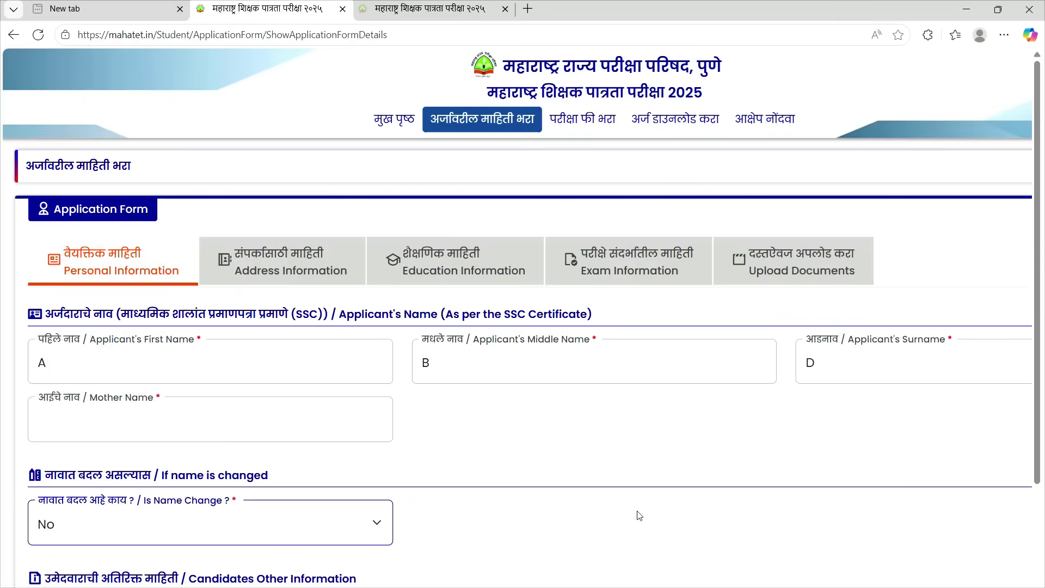
scroll(639, 516, "down", 1)
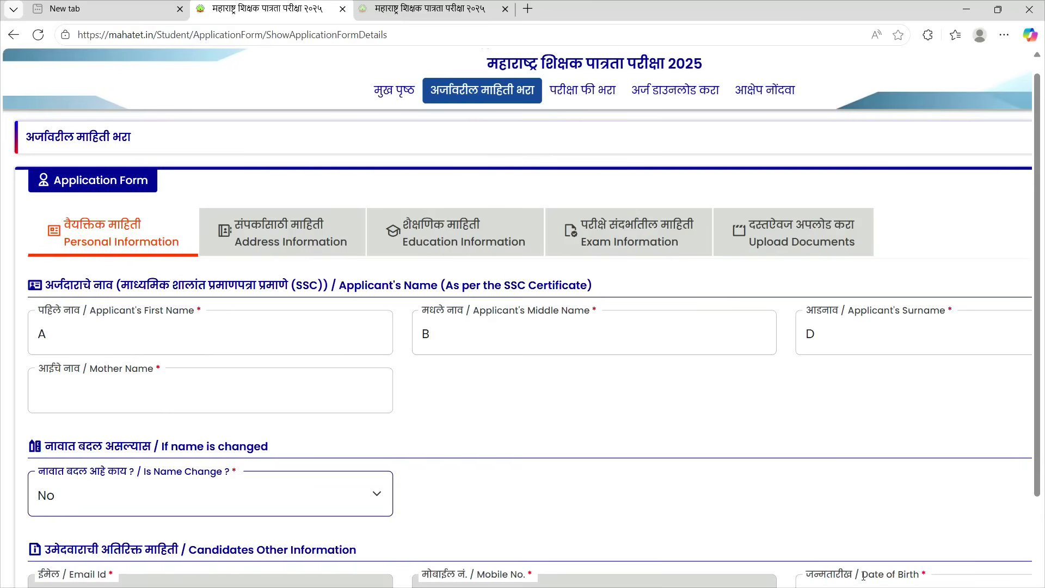
left_click(876, 582)
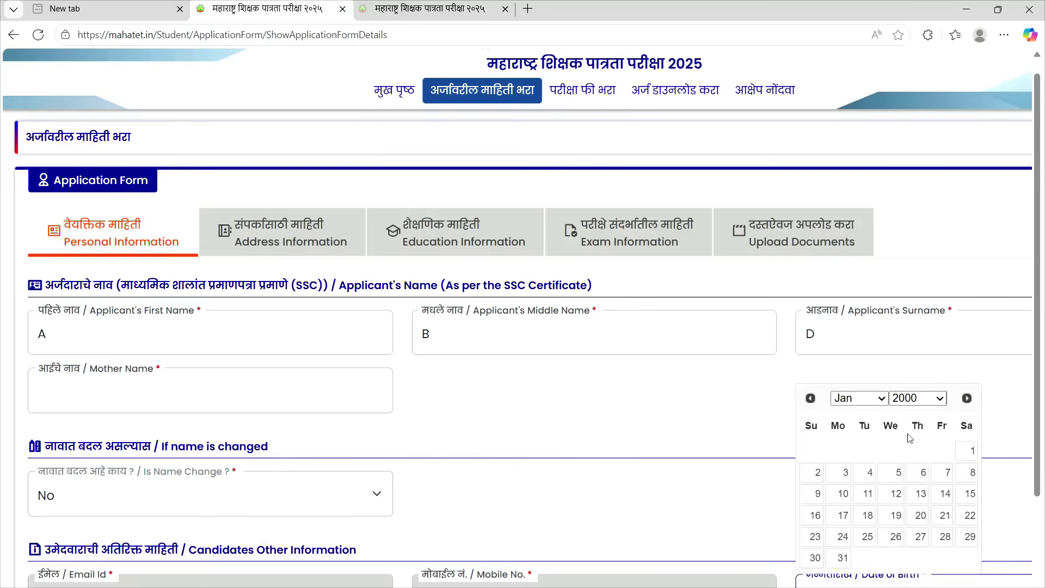
left_click(867, 538)
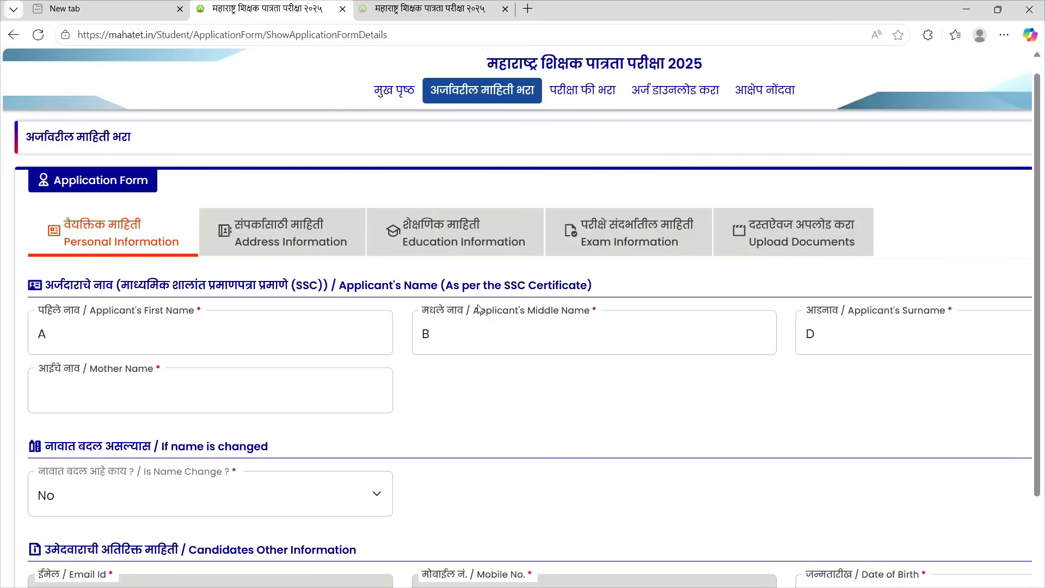
left_click(471, 38)
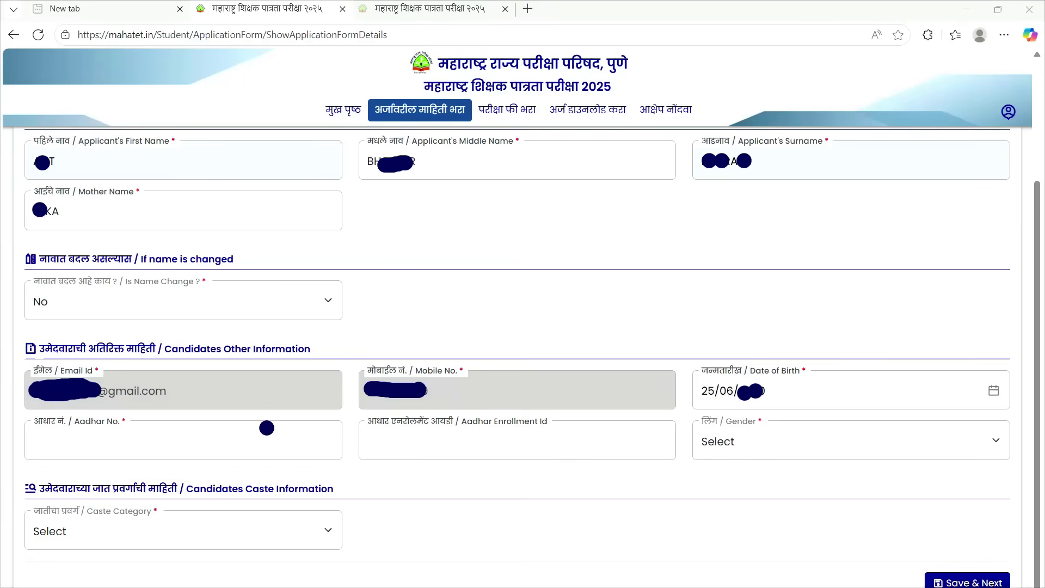
left_click_drag(38, 452, 97, 437)
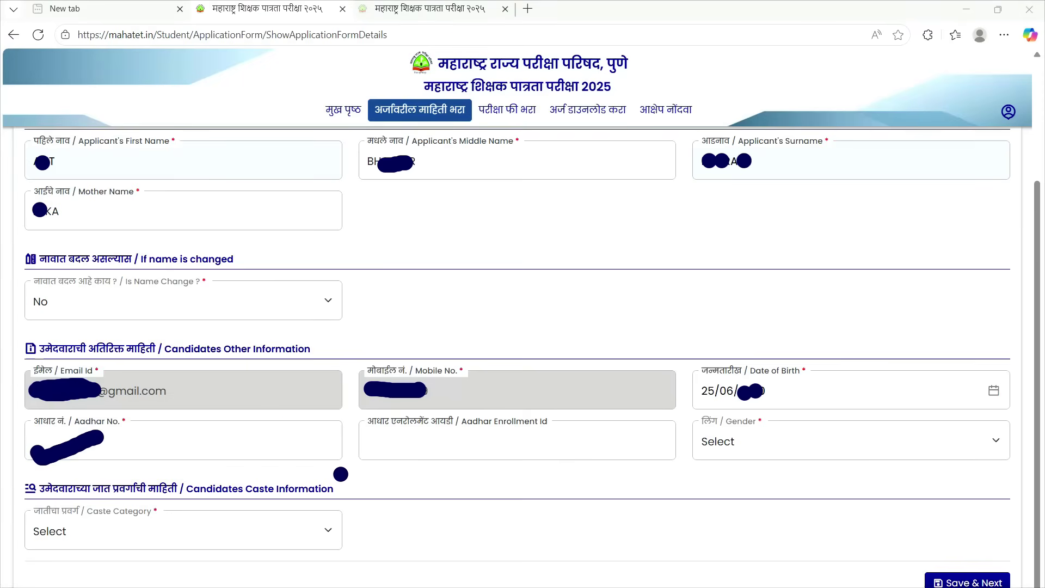
left_click_drag(452, 462, 517, 452)
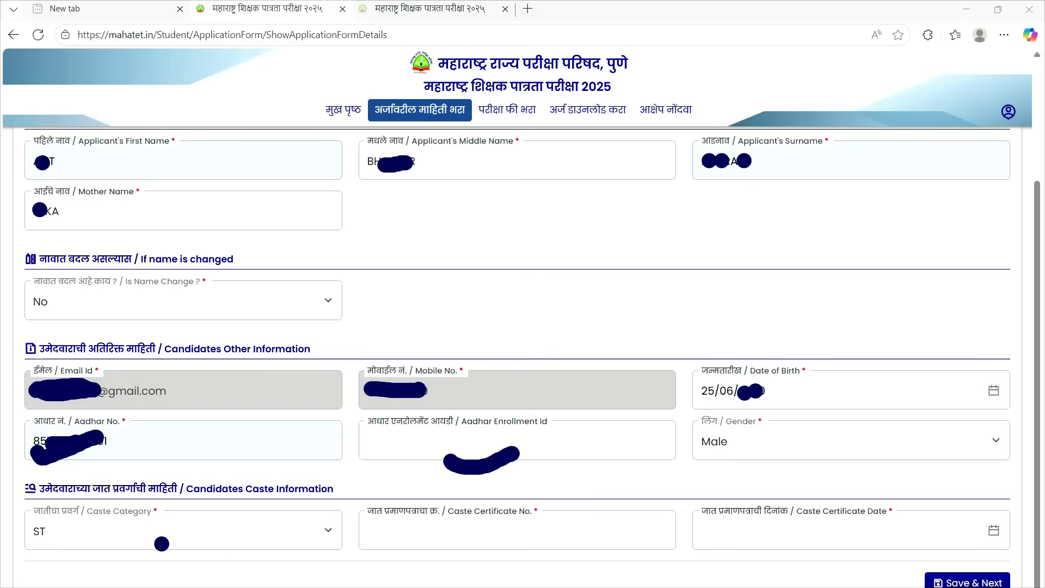
left_click_drag(381, 557, 424, 554)
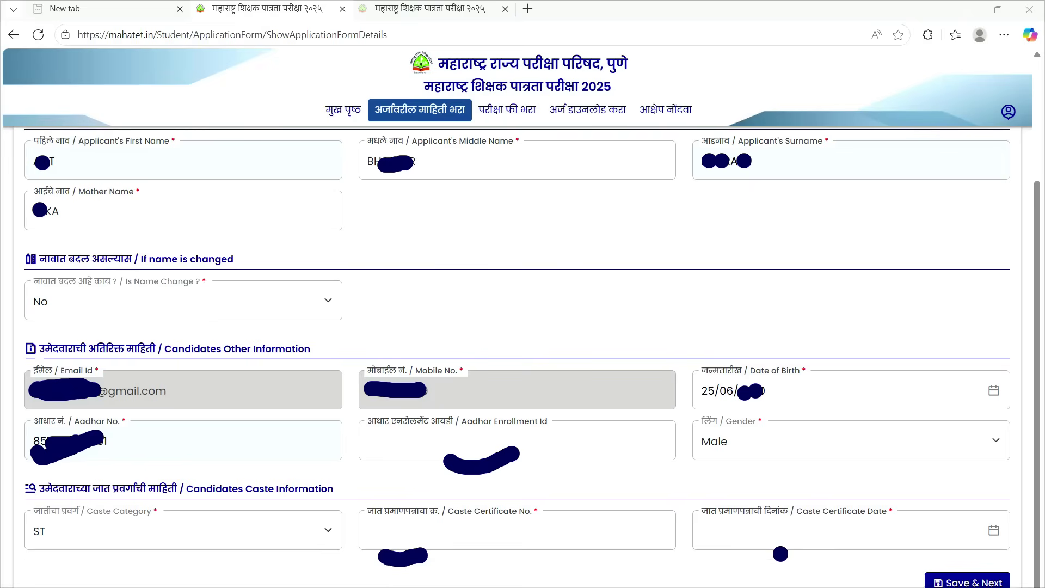
left_click_drag(777, 554, 832, 544)
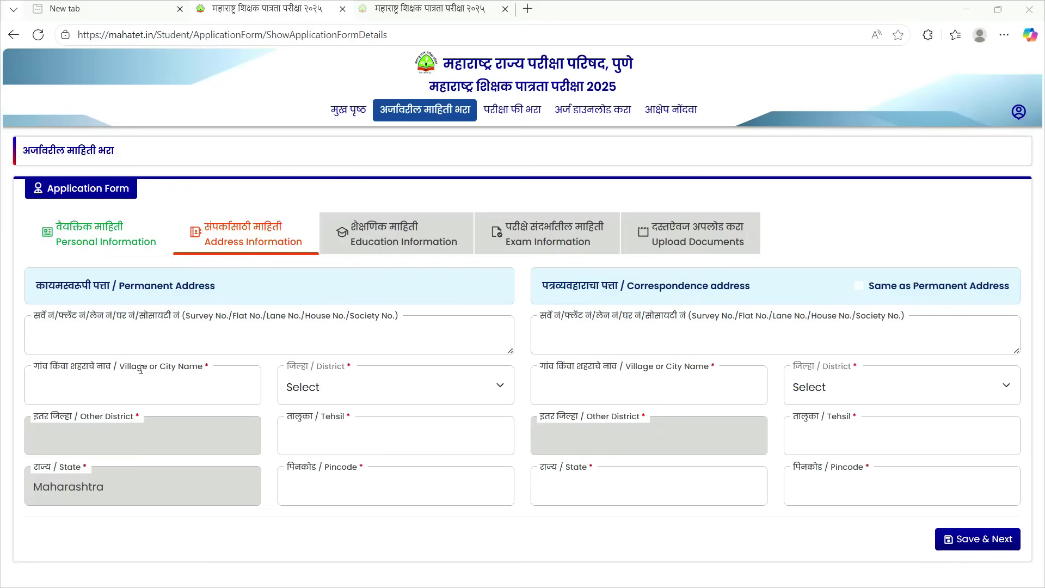
Set the permanent address district to Ahilyanagar and make the correspondence address the same as the permanent address.
left_click(348, 390)
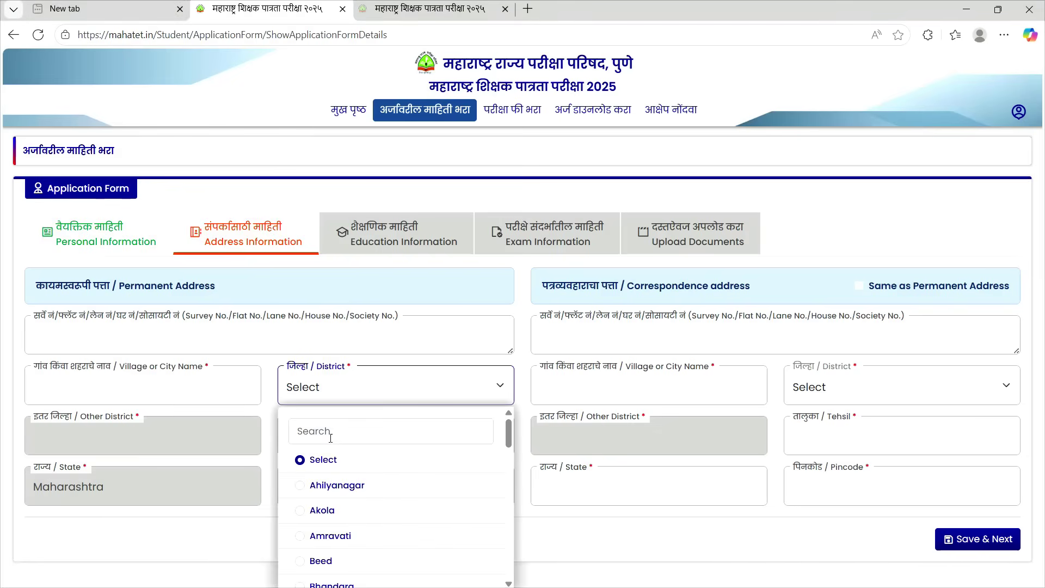
left_click(327, 486)
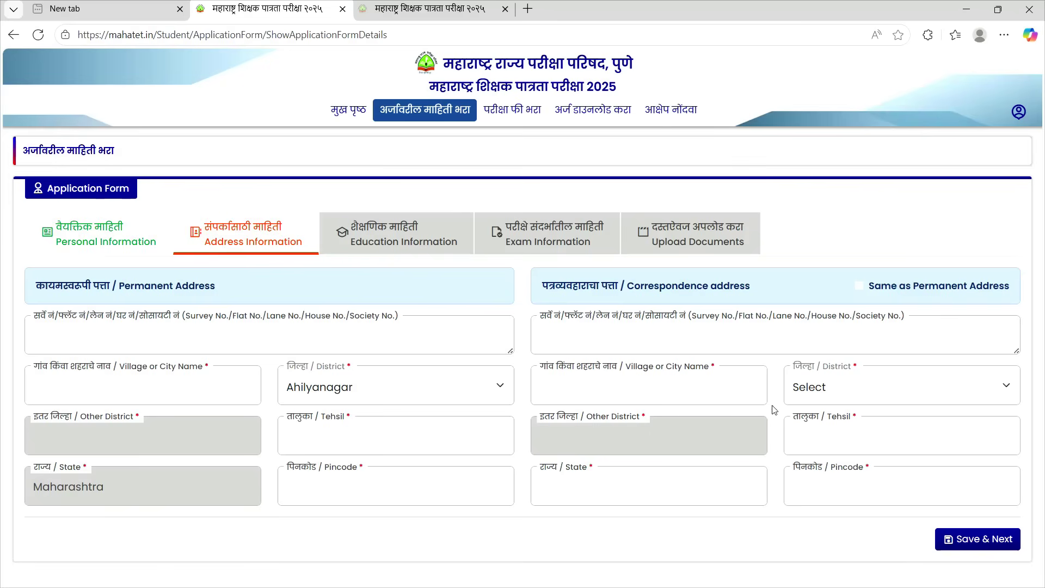
left_click(858, 286)
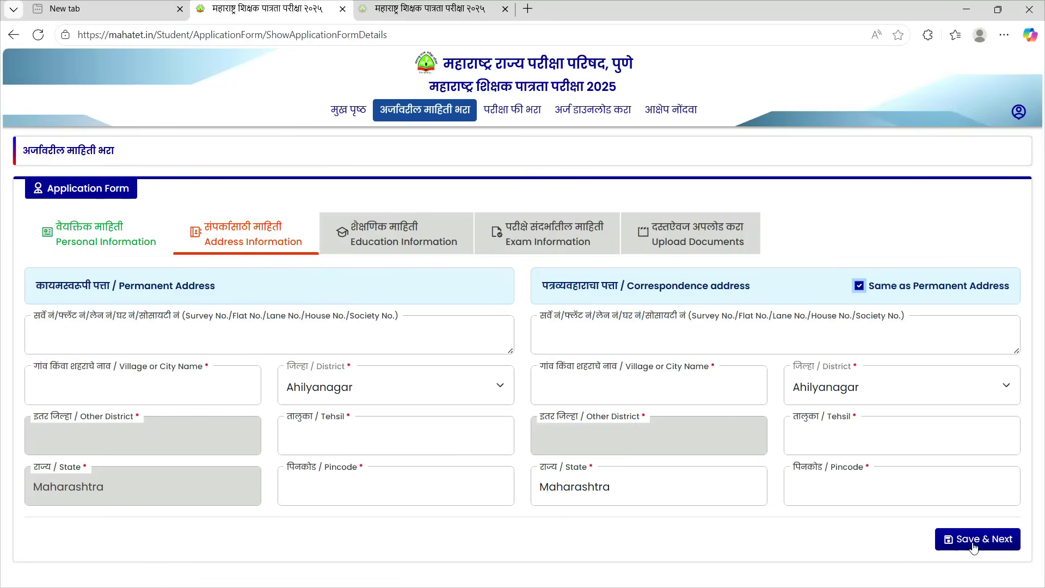
left_click(468, 43)
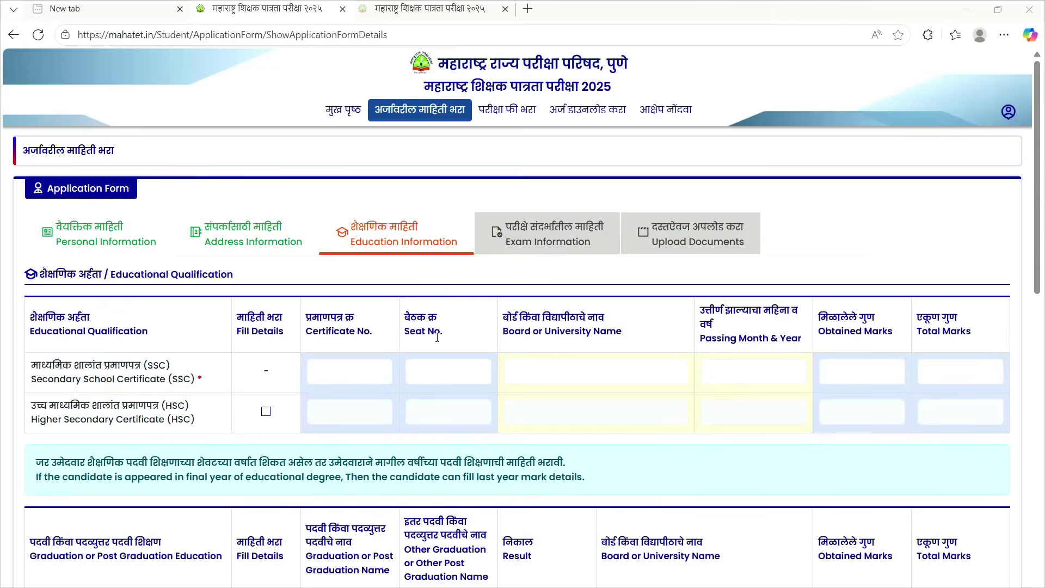
left_click_drag(457, 331, 411, 331)
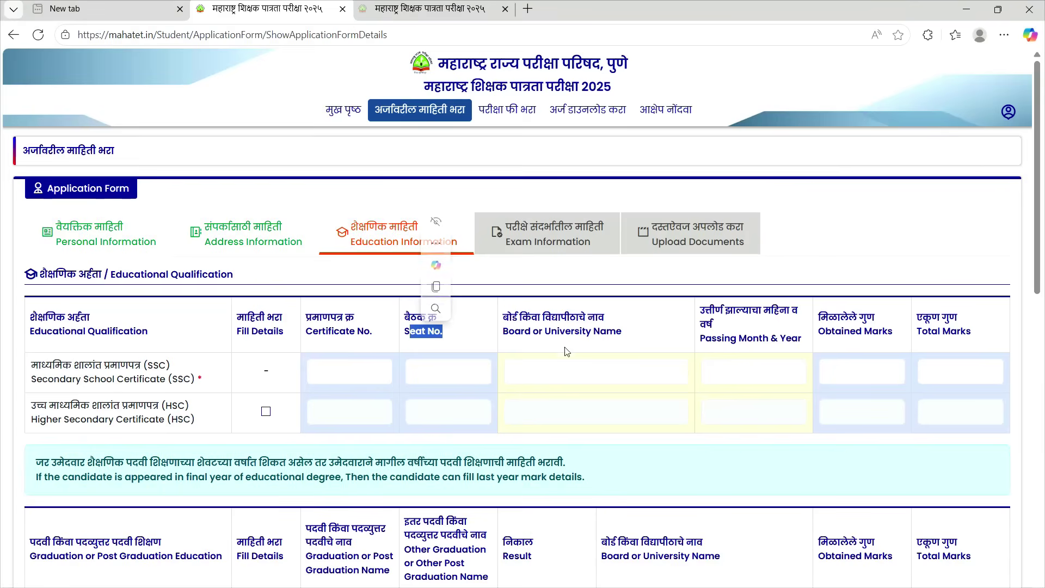
left_click(627, 339)
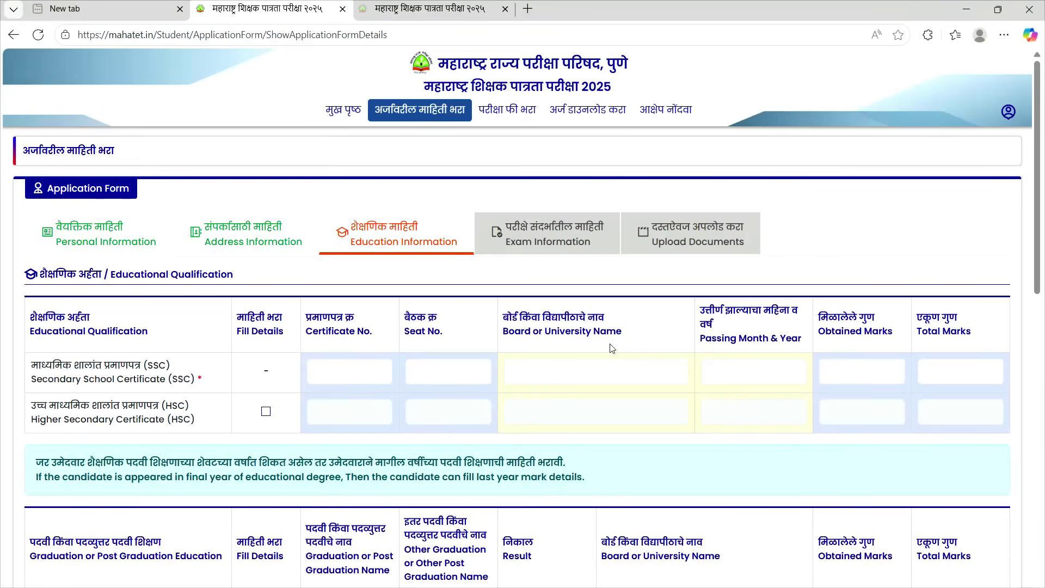
Fill in the SSC qualification with passing month Mar-2016, 378 obtained marks and 500 total marks.
left_click(769, 366)
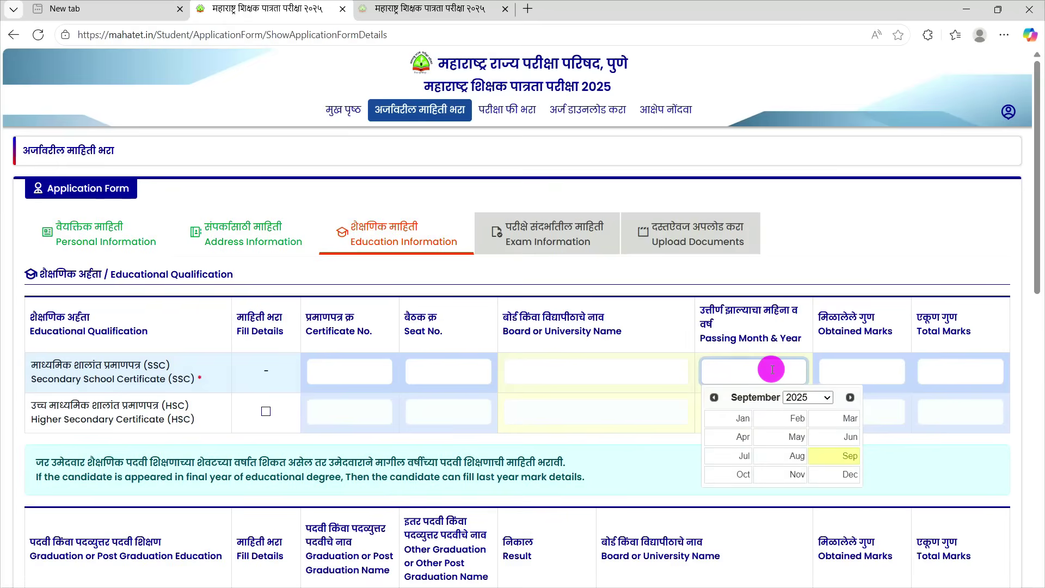
left_click(801, 398)
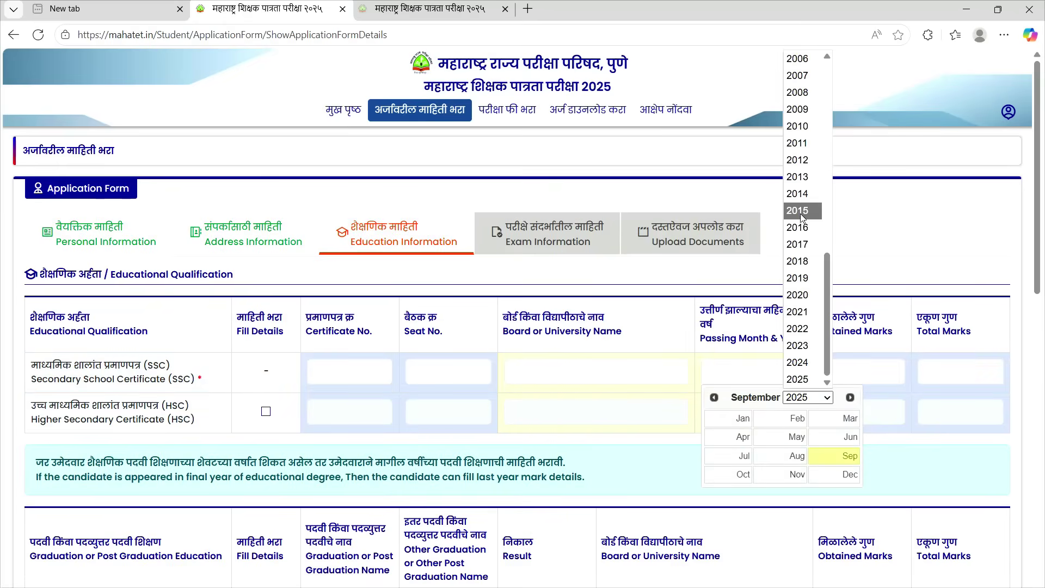
left_click(799, 227)
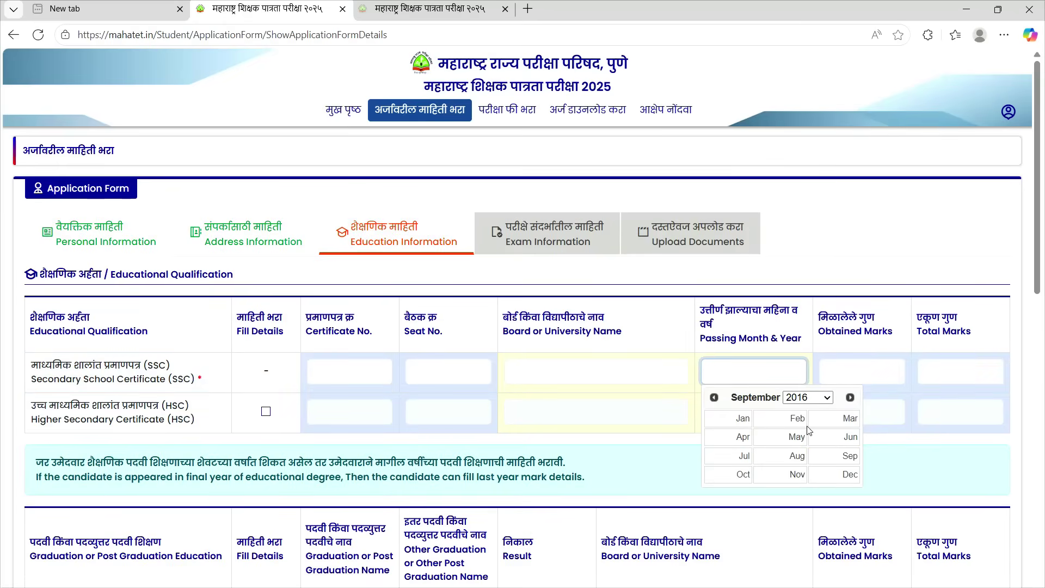
left_click(850, 418)
left_click(854, 378)
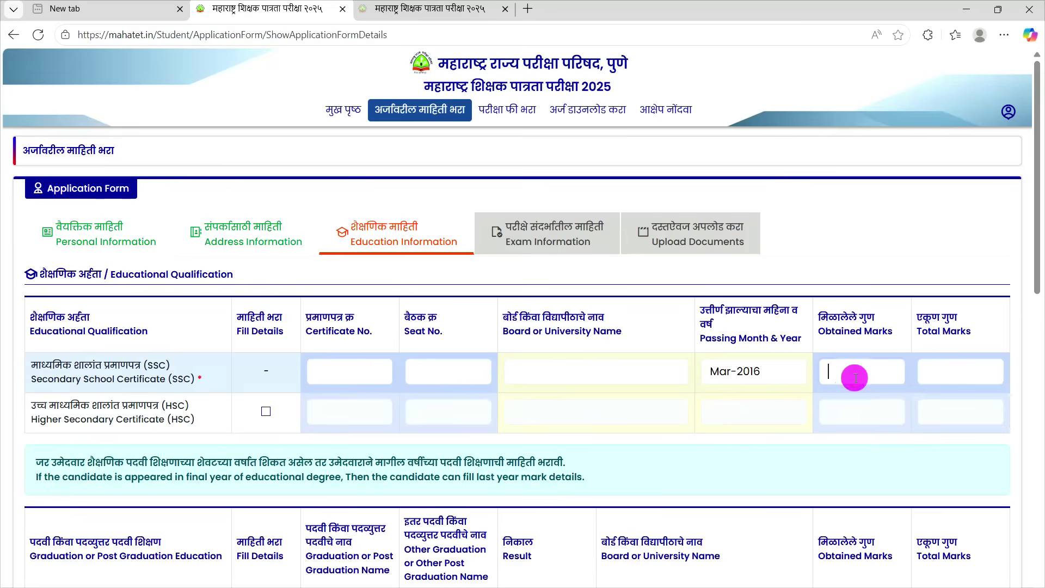
left_click(849, 419)
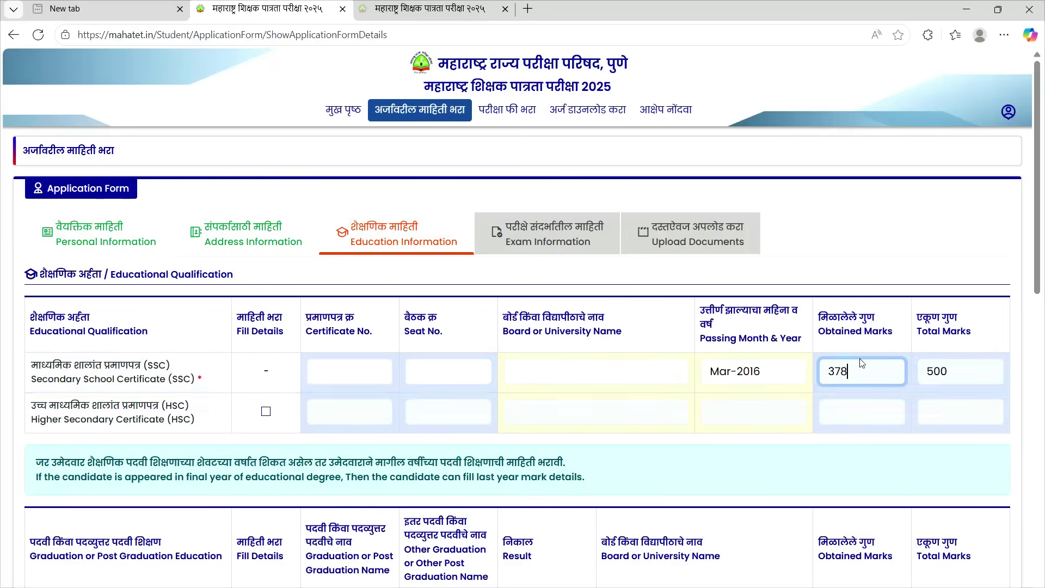
scroll(277, 419, "down", 3)
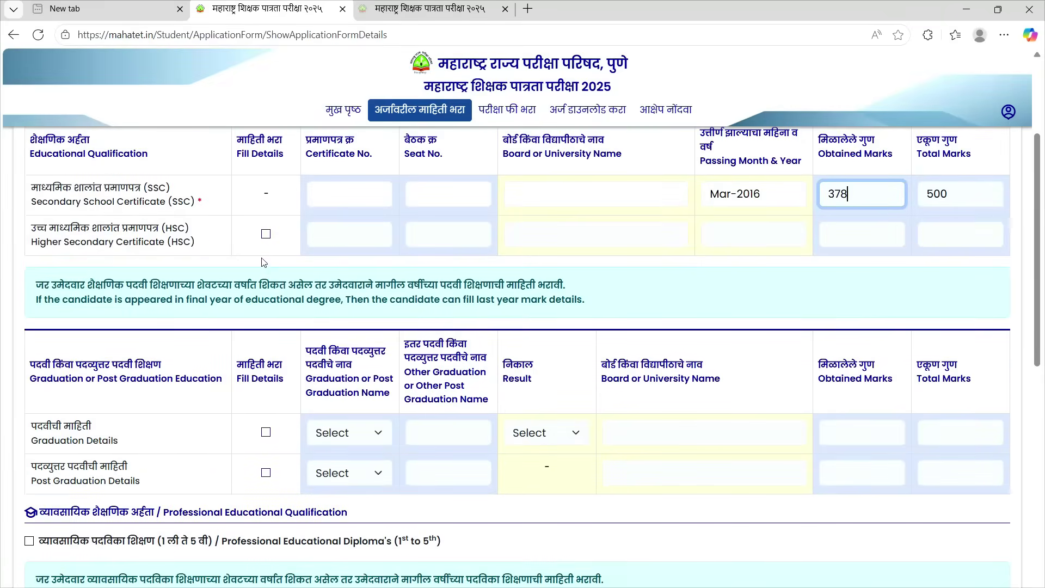
Enable the HSC and graduation details, and set the graduation degree to B.A. with the result Passed.
left_click(266, 234)
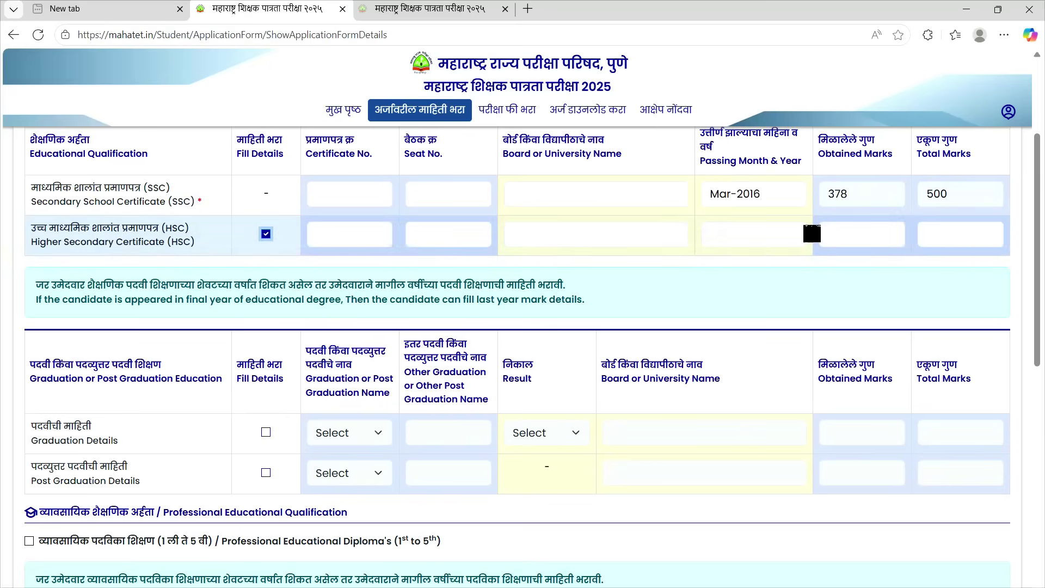
scroll(778, 335, "down", 2)
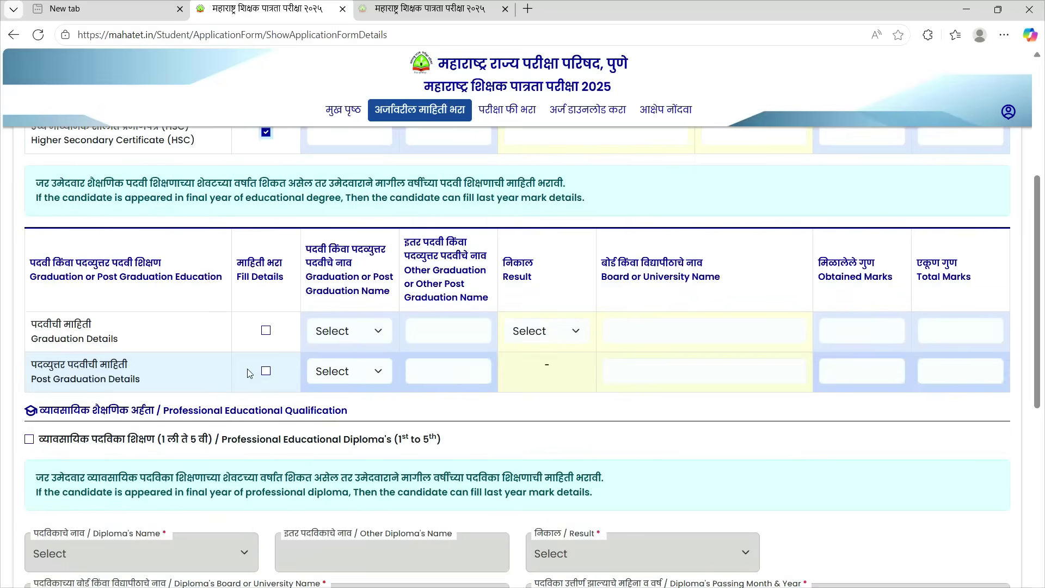
left_click(266, 328)
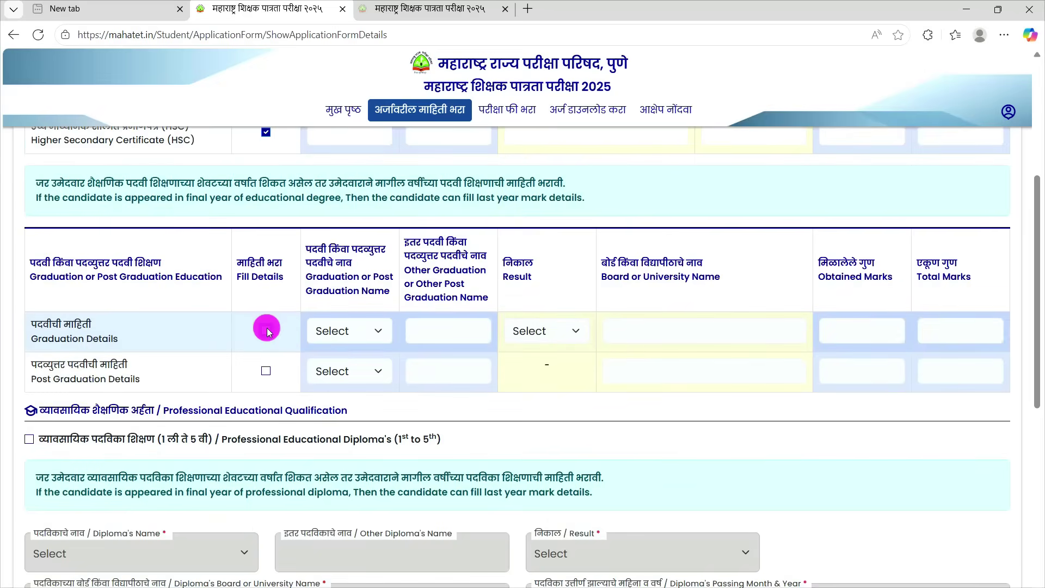
left_click(373, 334)
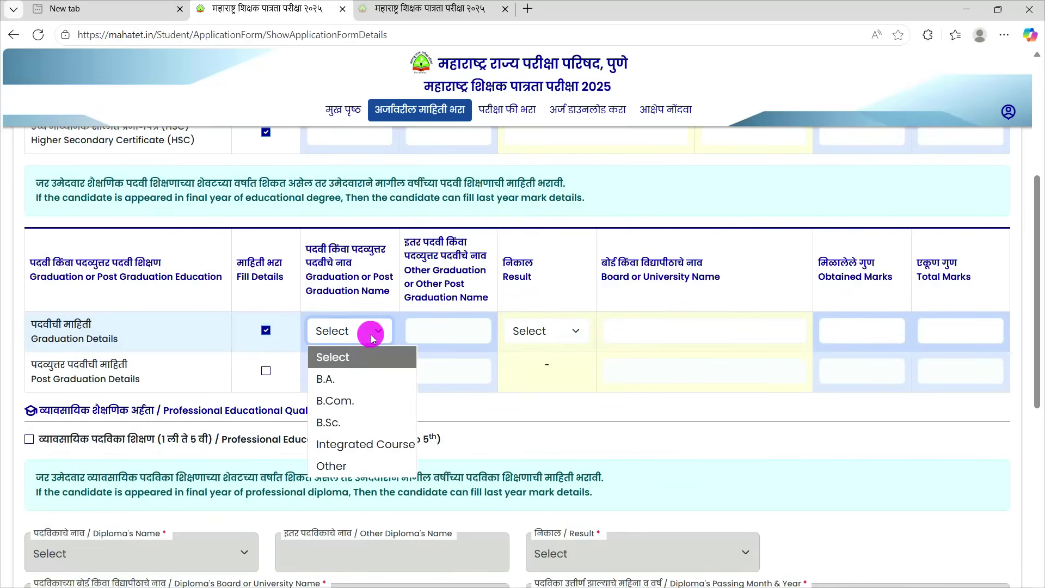
left_click(332, 389)
left_click(556, 337)
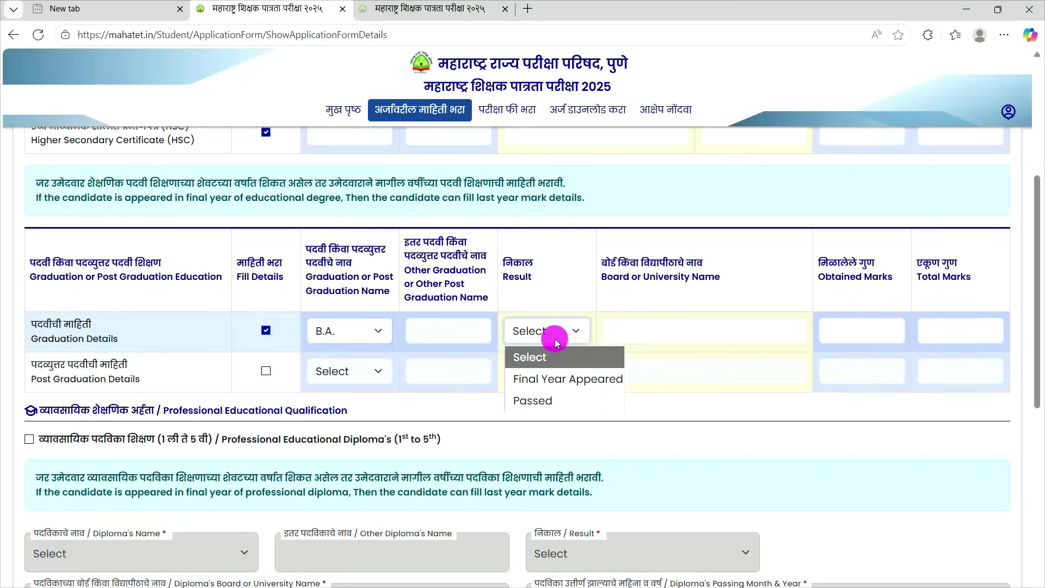
left_click(550, 403)
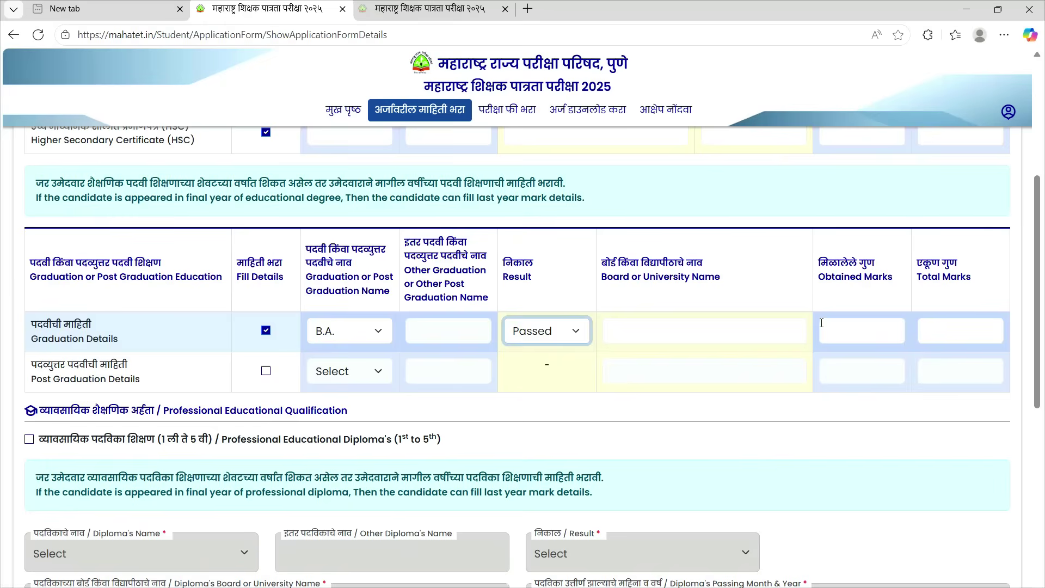
Enter 870 obtained marks and 1200 total marks for the graduation qualification.
left_click(853, 329)
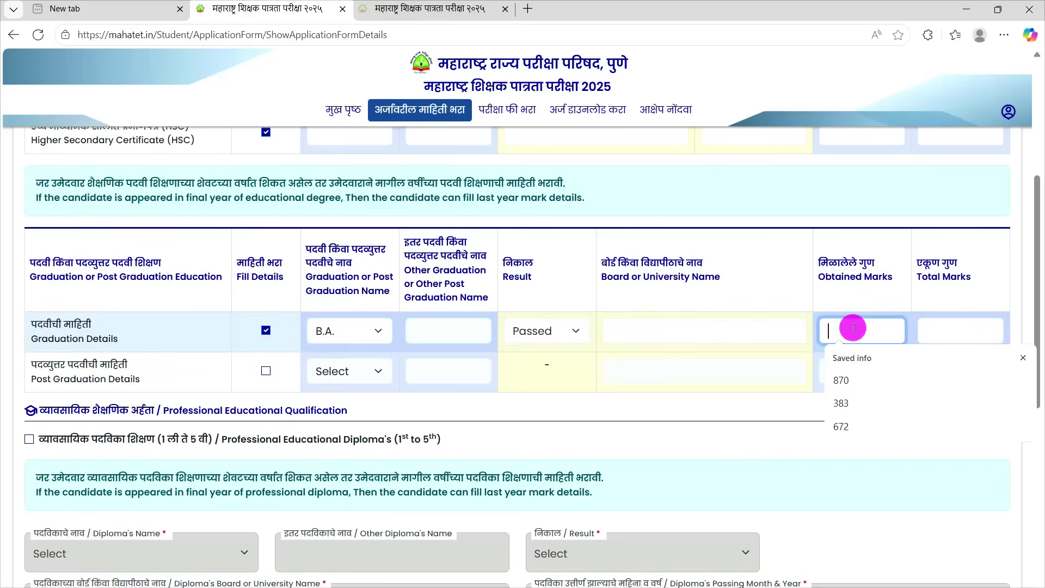
left_click(855, 390)
left_click(942, 331)
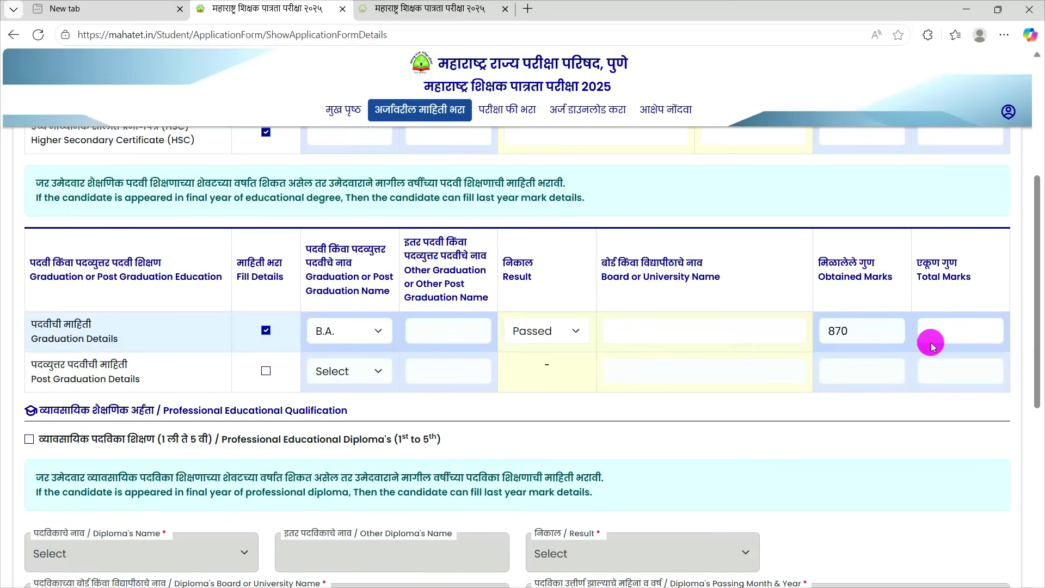
left_click(905, 377)
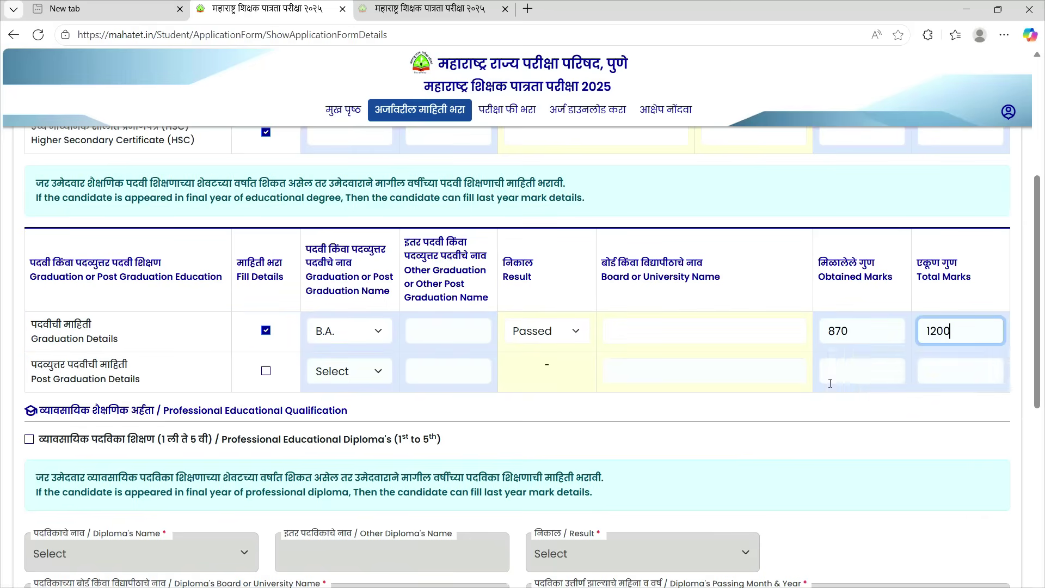
Enable the Professional Educational Diploma (1st to 5th) section and set the diploma to D.T.Ed. with the result Passed.
scroll(595, 448, "down", 1)
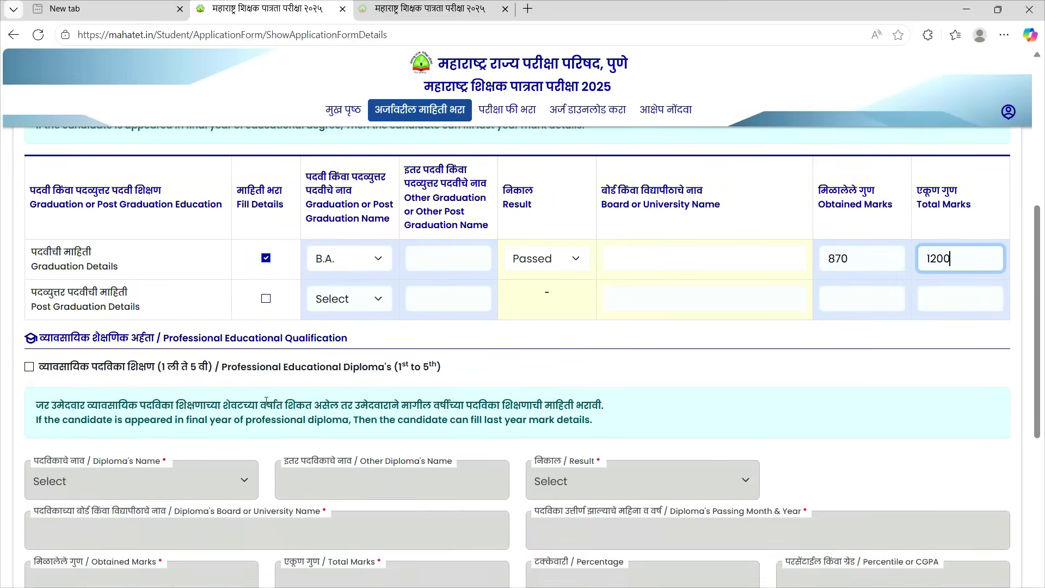
scroll(191, 321, "down", 1)
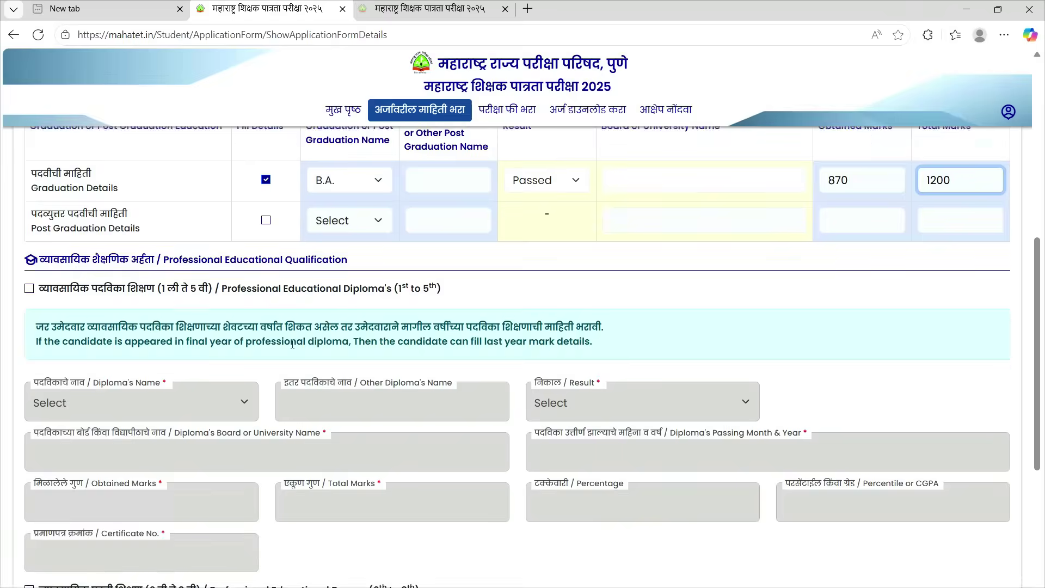
scroll(51, 287, "down", 1)
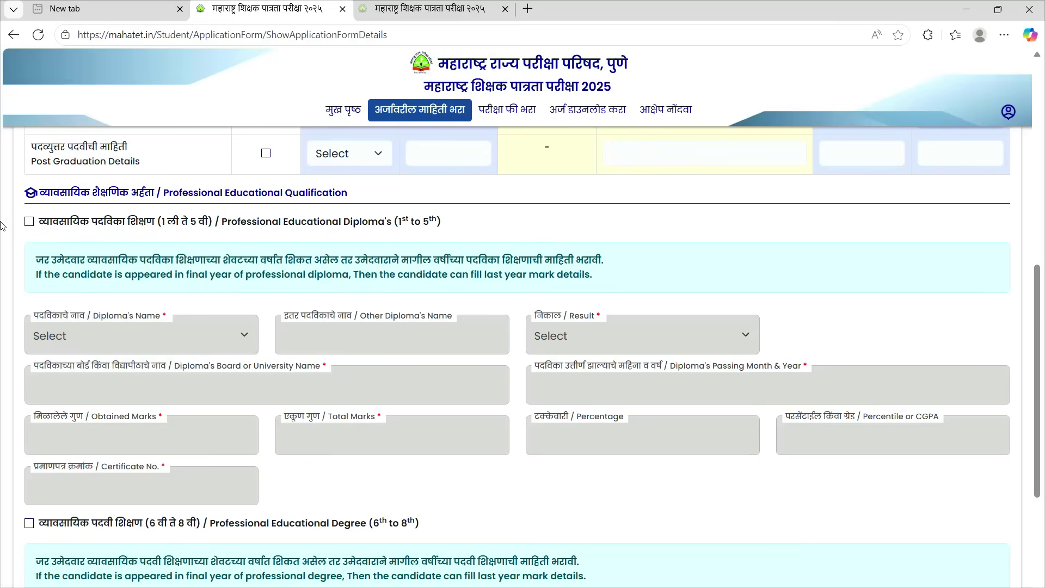
left_click(29, 222)
scroll(313, 322, "down", 1)
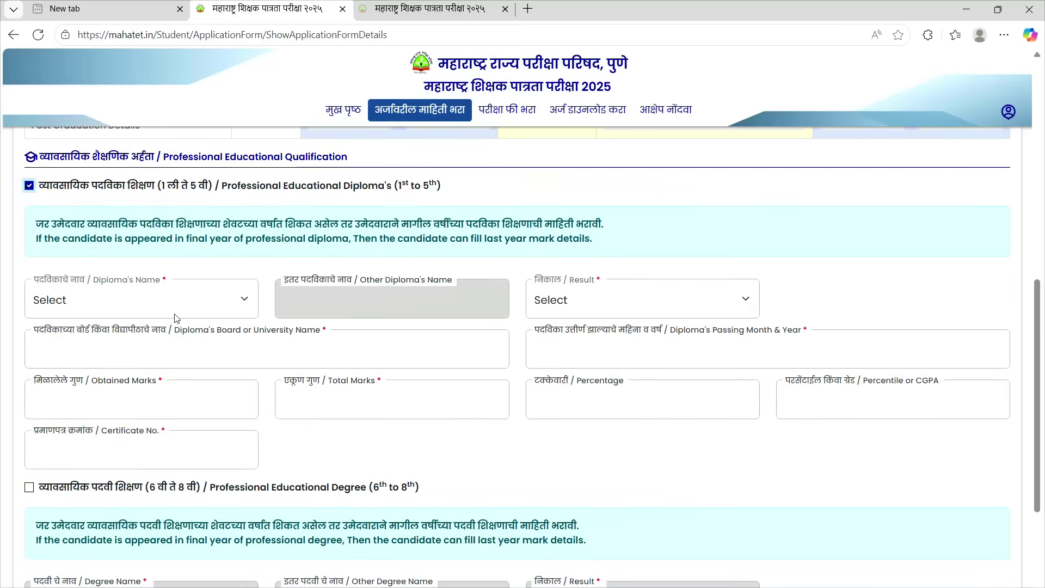
left_click(148, 291)
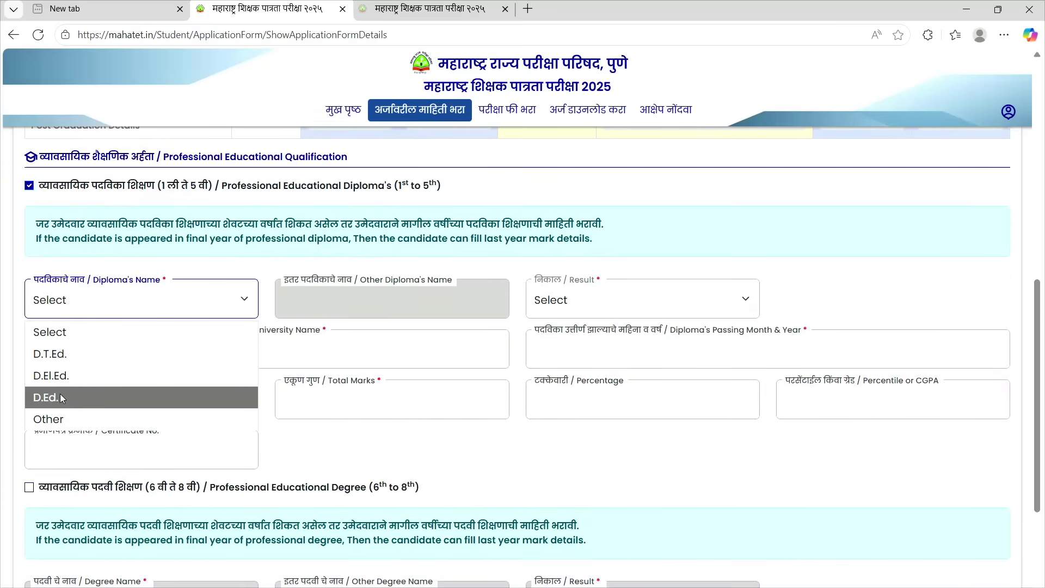
left_click(60, 357)
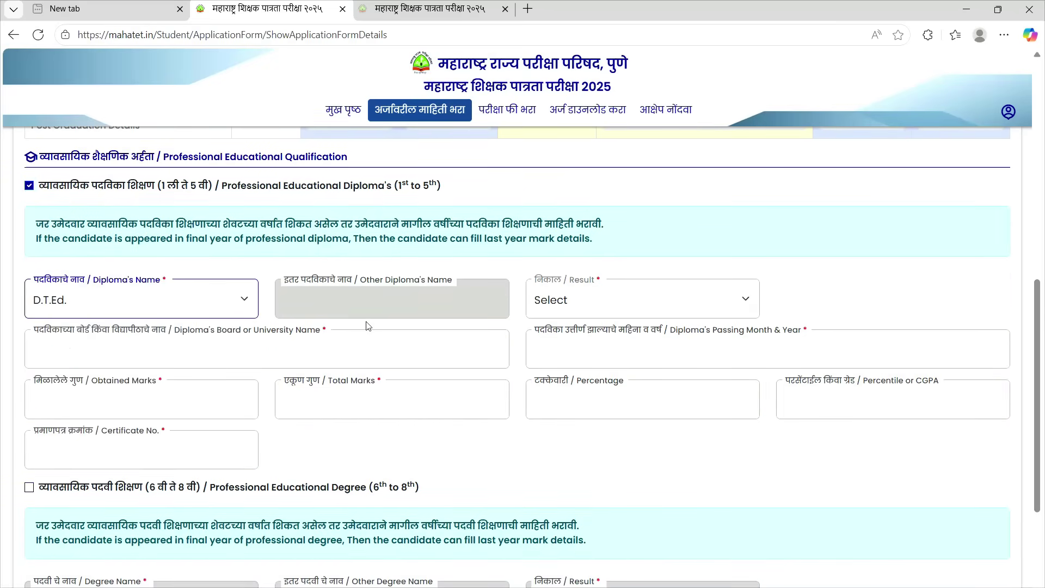
left_click(609, 312)
left_click(591, 375)
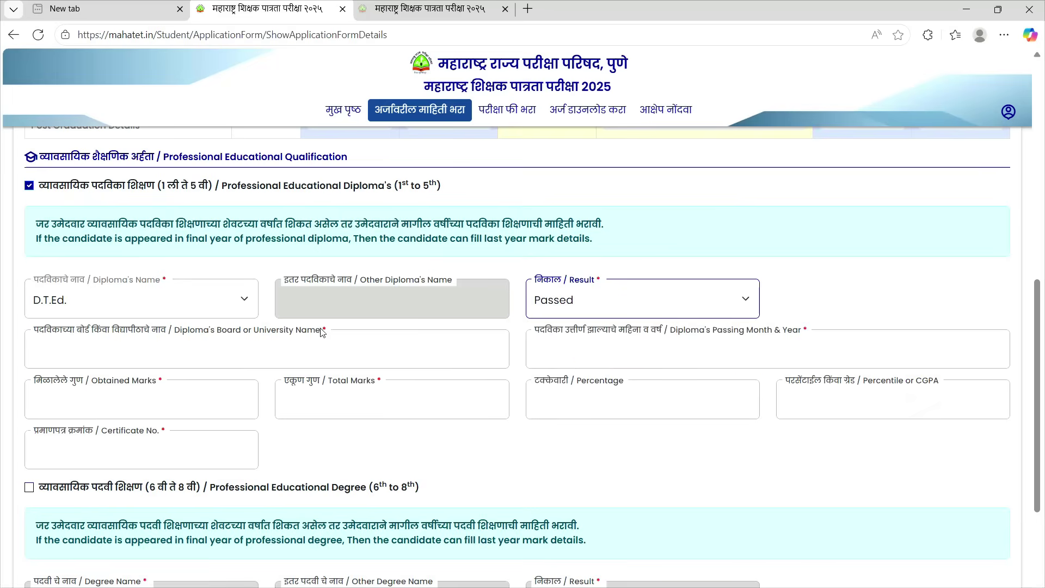
Set the diploma's passing month to Mar-2021, its percentage to 72.20 and its Percentile or CGPA to A.
left_click(728, 341)
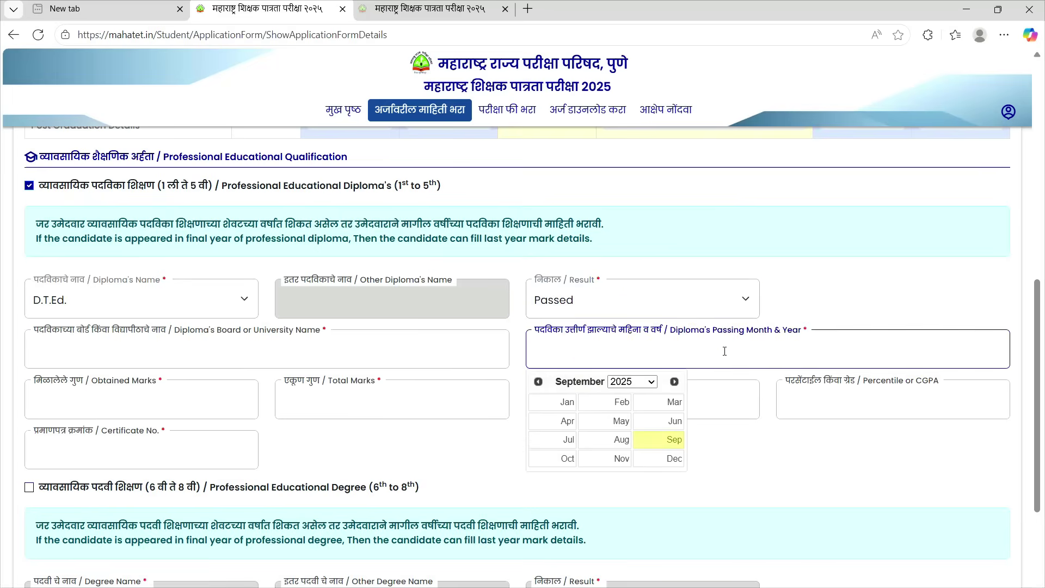
left_click(625, 383)
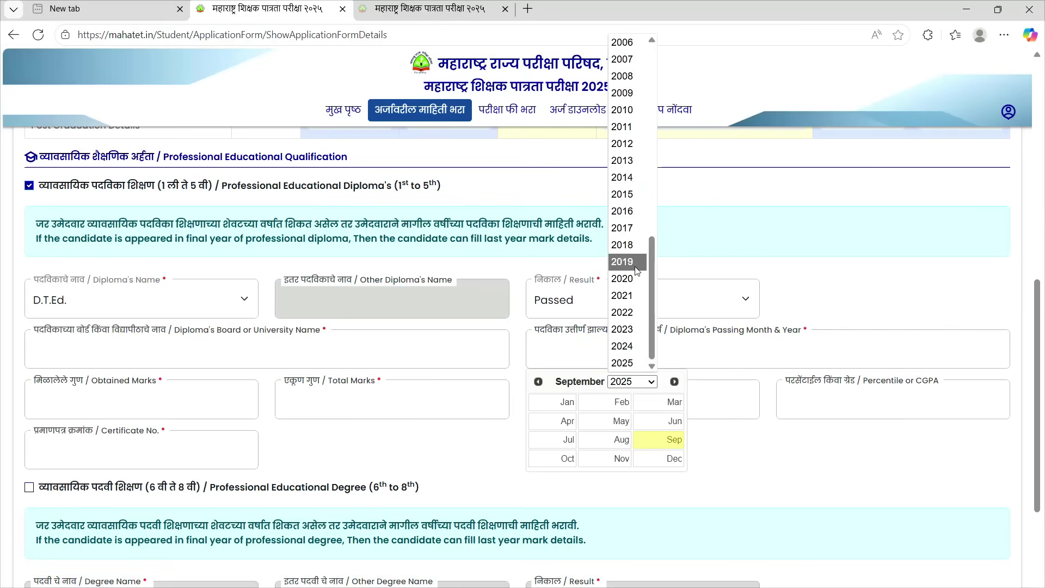
left_click(621, 295)
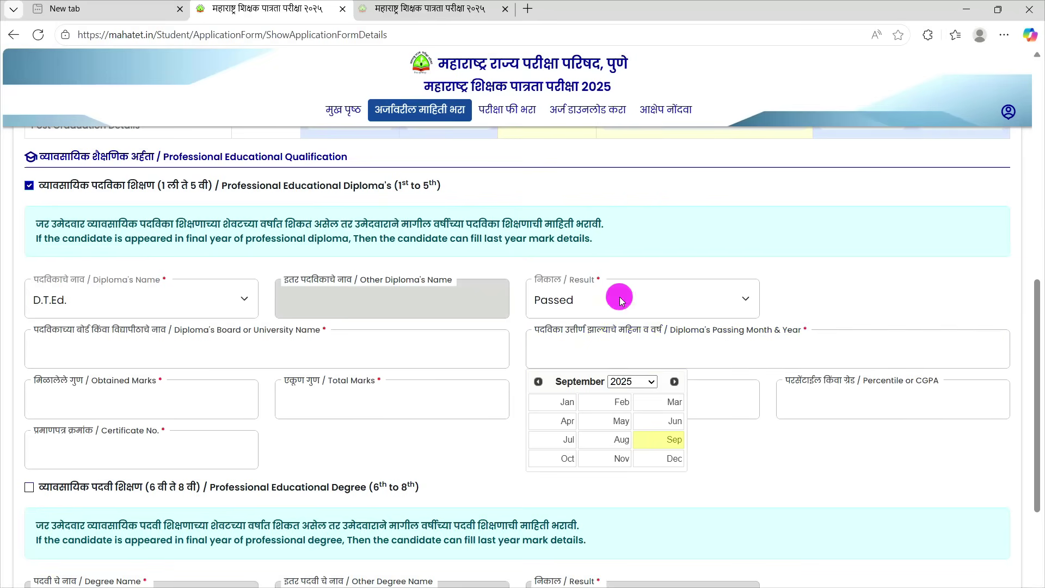
left_click(673, 403)
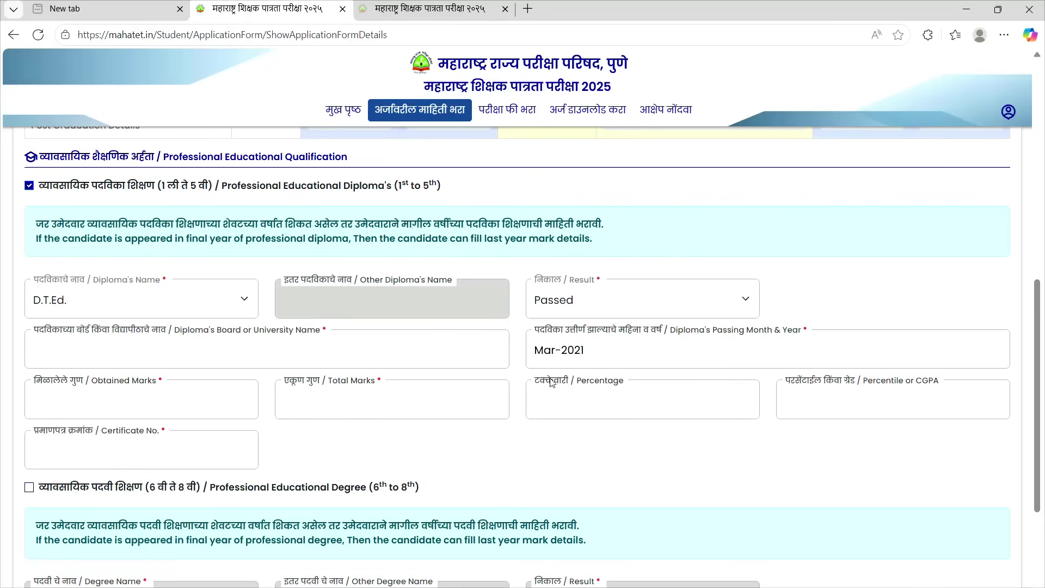
left_click(572, 393)
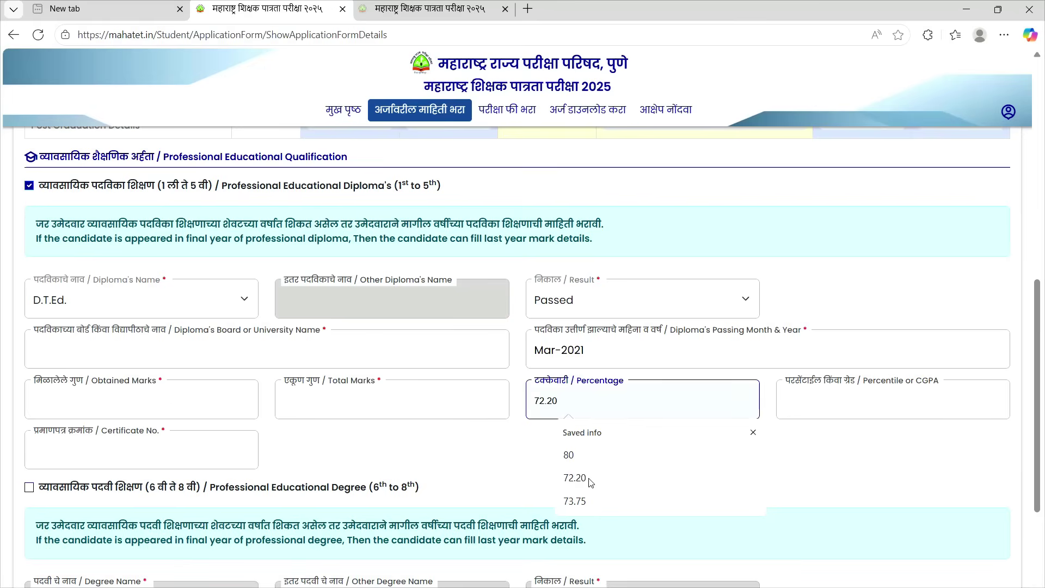
left_click(591, 480)
left_click(816, 411)
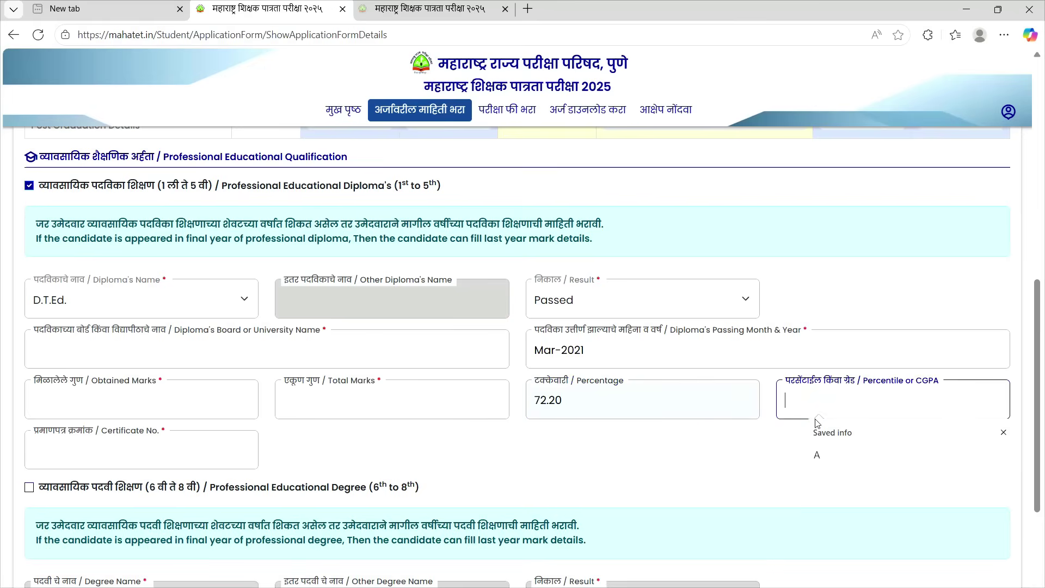
type("A")
Enable the Professional Educational Degree (6th to 8th) section and set the degree to B.Ed with the result Passed.
scroll(527, 493, "down", 1)
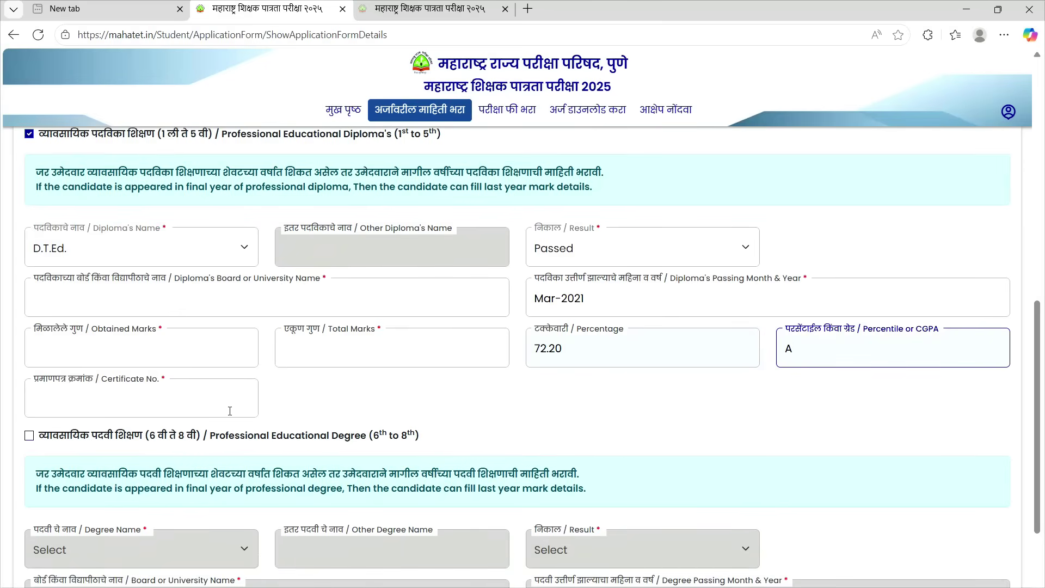
scroll(240, 408, "down", 3)
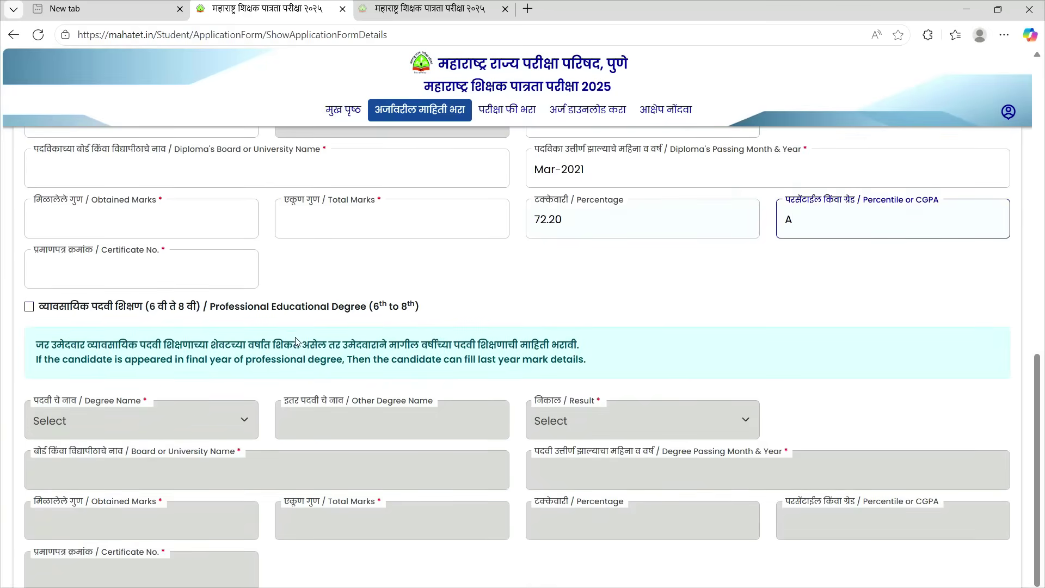
left_click(24, 307)
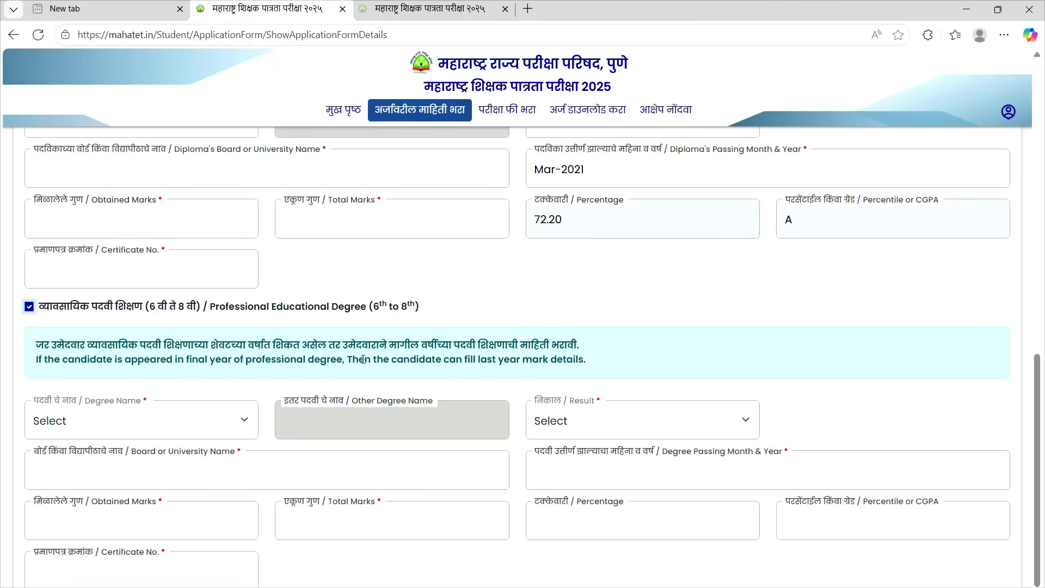
left_click(155, 429)
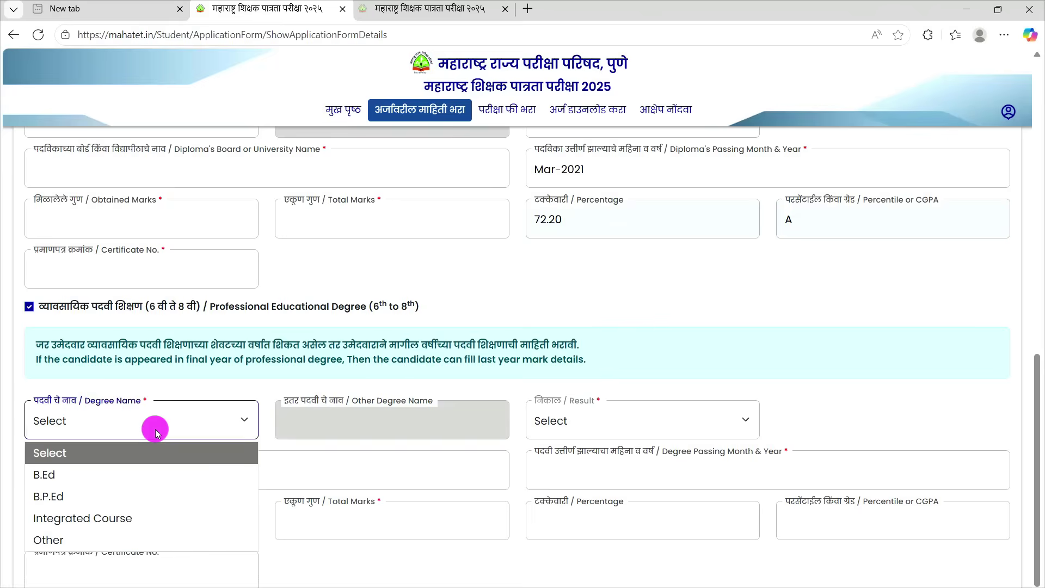
left_click(68, 475)
scroll(429, 404, "down", 1)
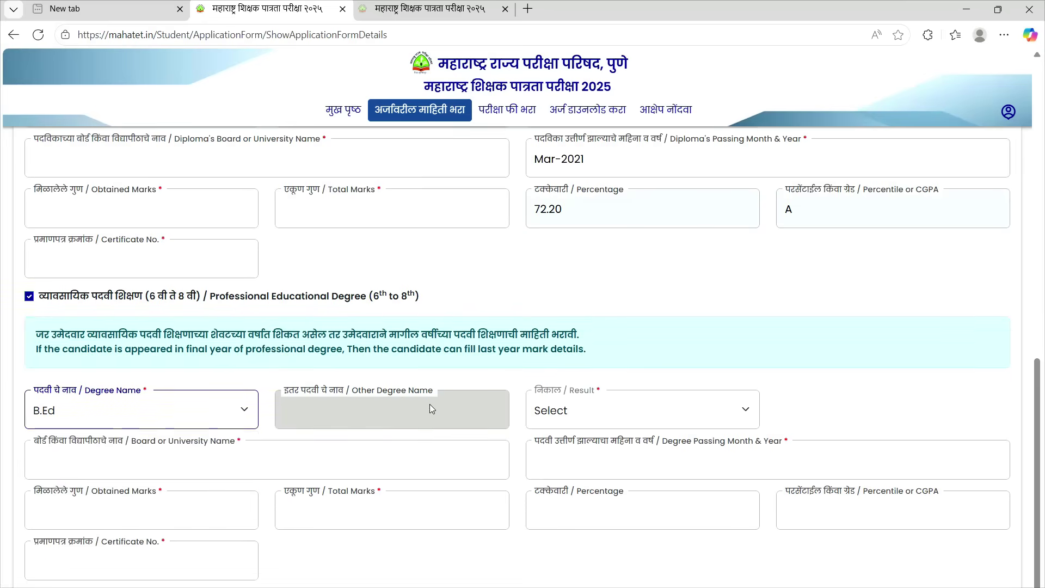
scroll(590, 339, "up", 3)
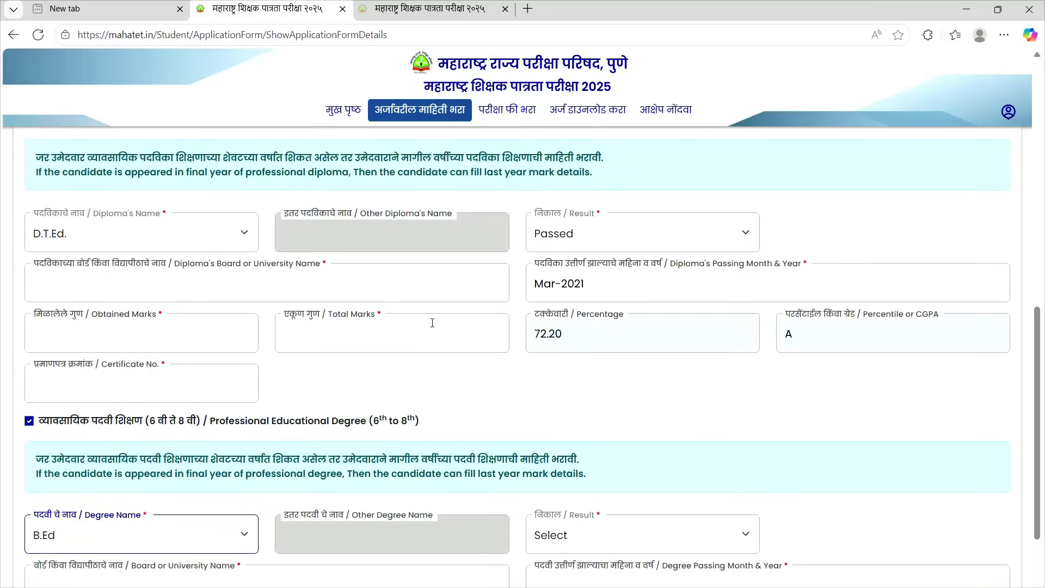
scroll(432, 328, "down", 3)
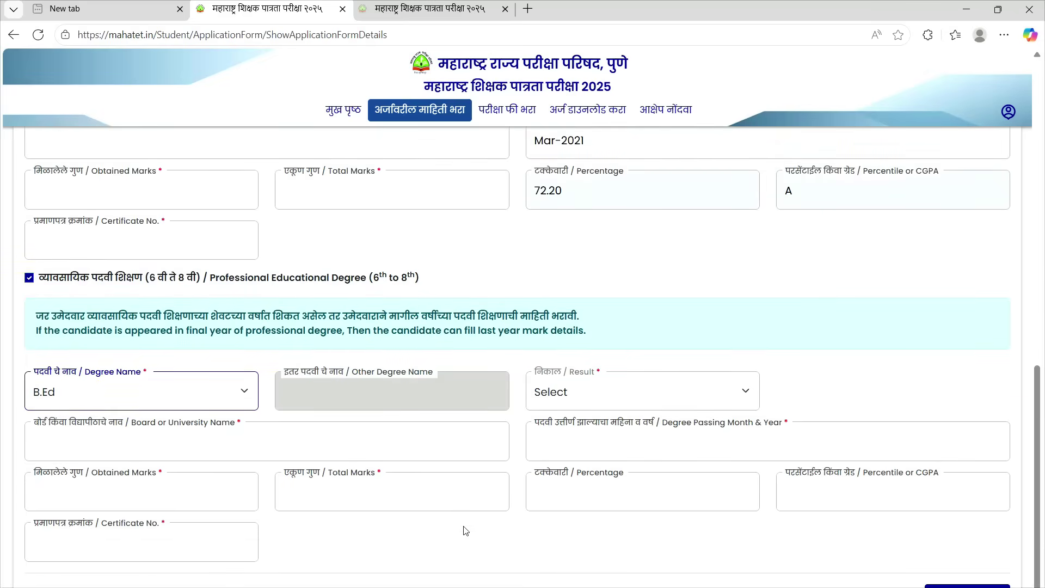
left_click(603, 394)
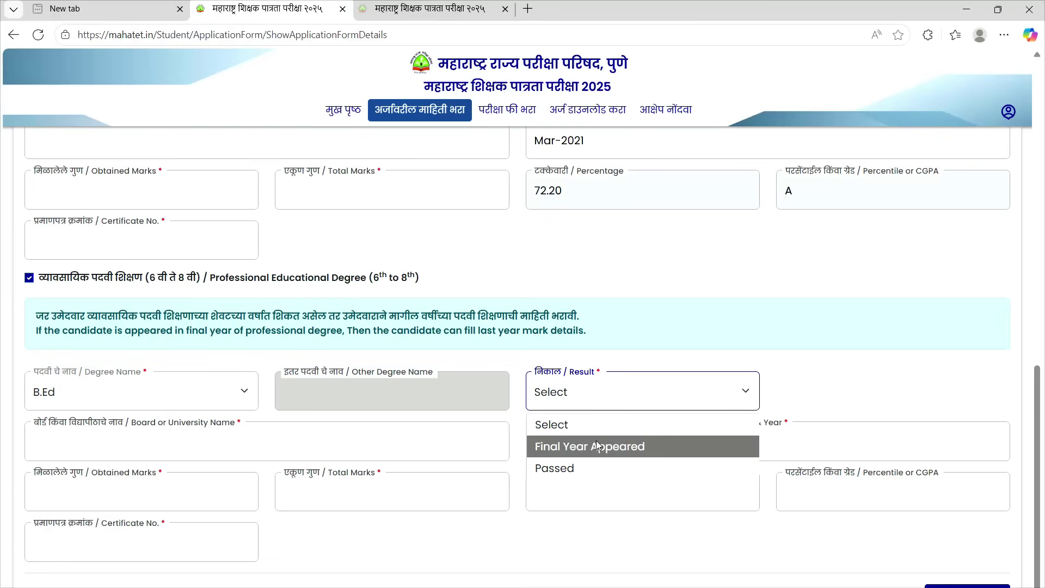
left_click(593, 466)
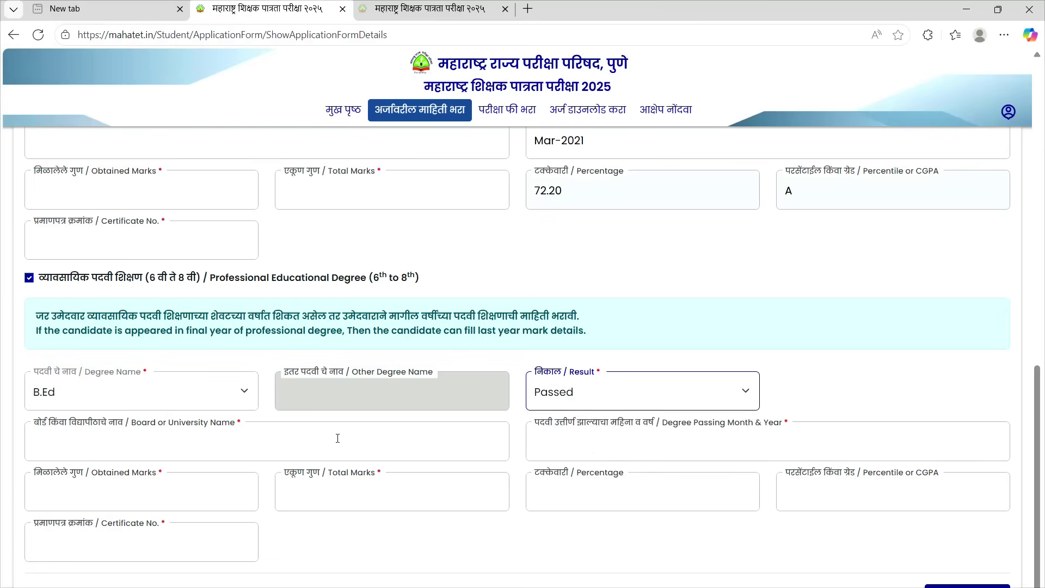
Save the education information and proceed to the Exam Information section.
scroll(552, 485, "down", 1)
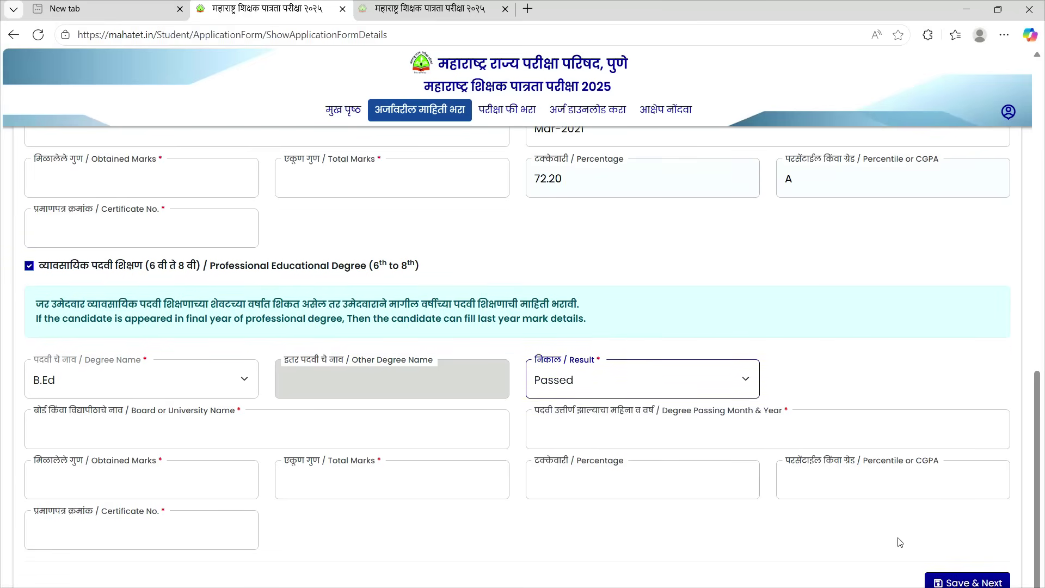
left_click(909, 554)
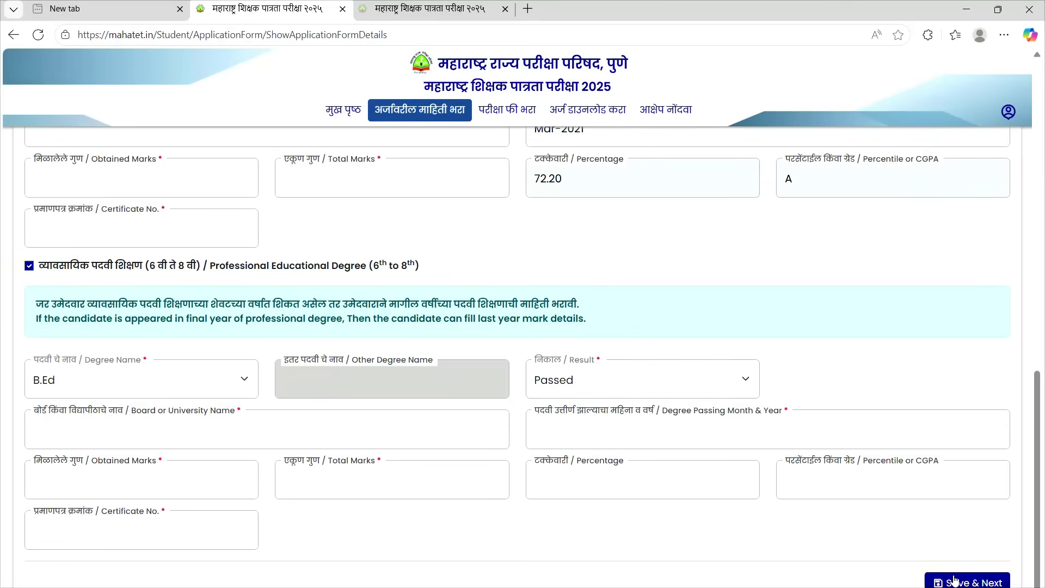
left_click(470, 42)
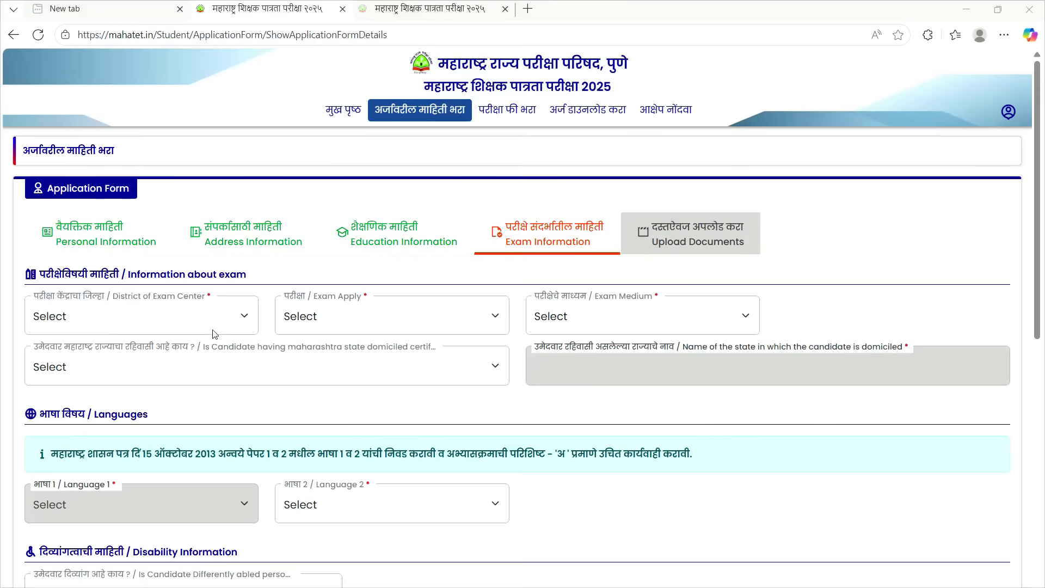
Set the District of Exam Center to Nashik and apply for Both Papers (Paper I + Paper II).
left_click(208, 316)
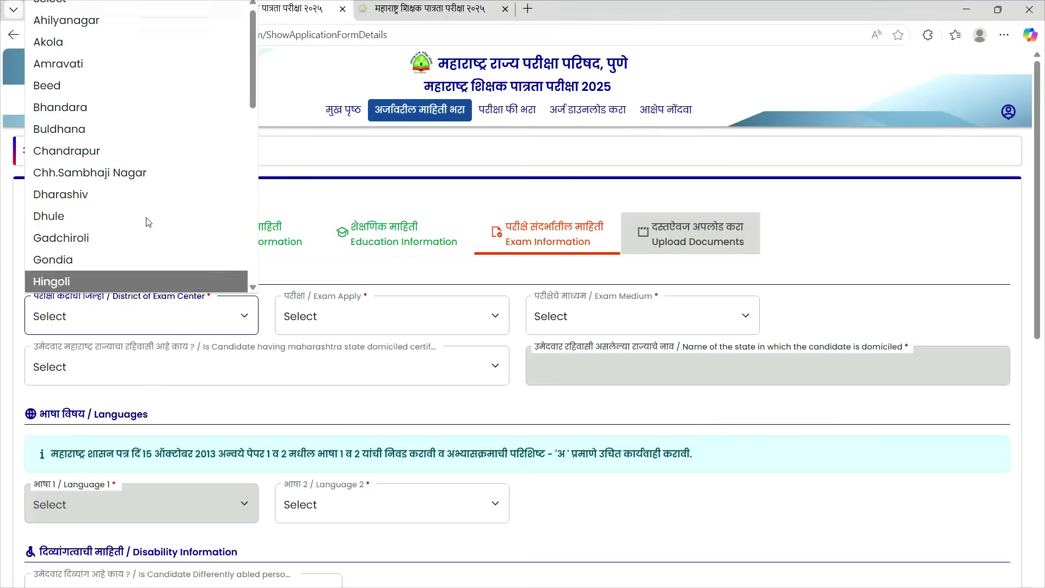
scroll(120, 220, "down", 3)
type("nas")
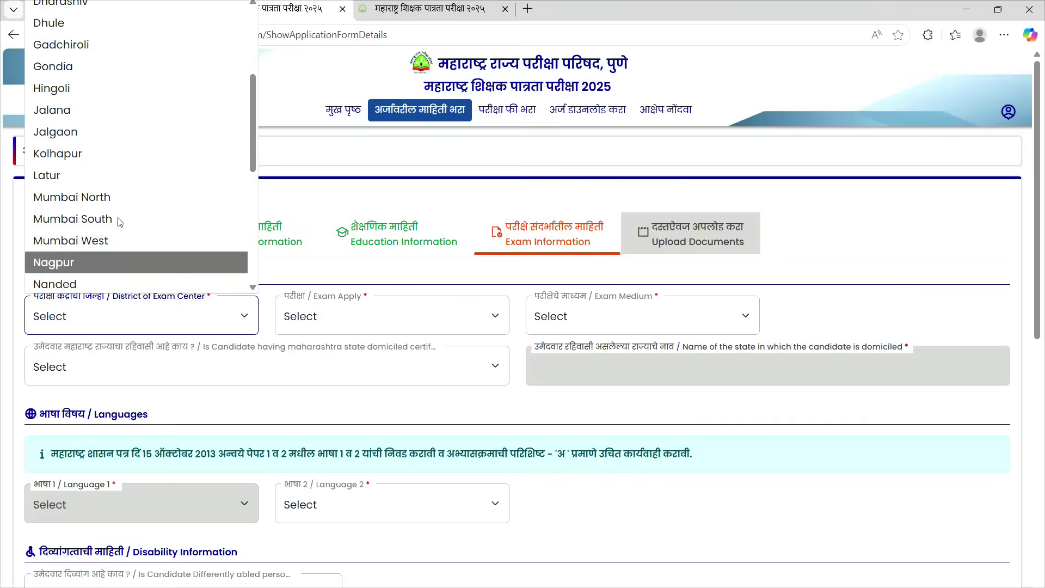
key("Return")
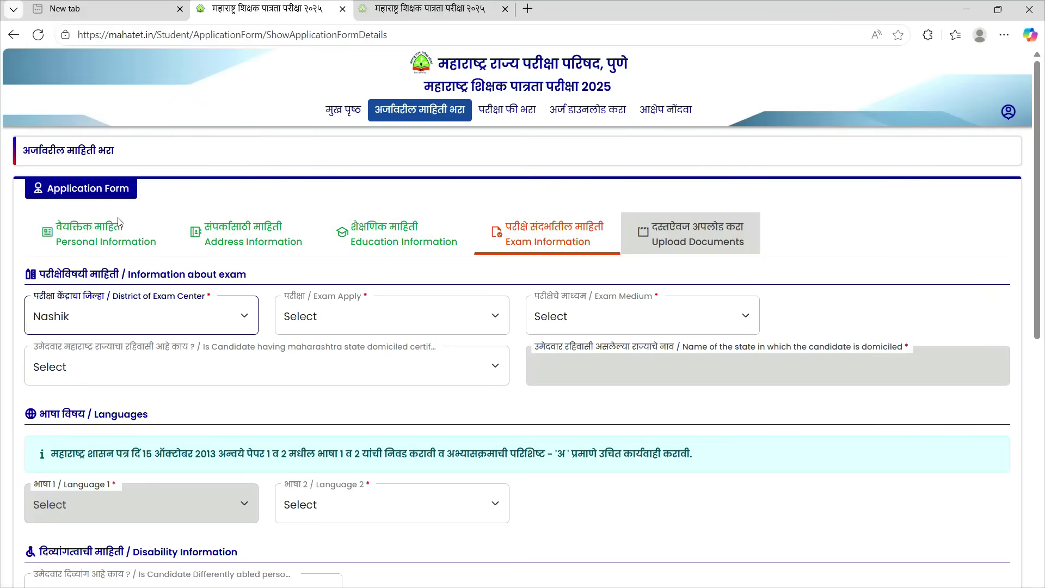
left_click(338, 321)
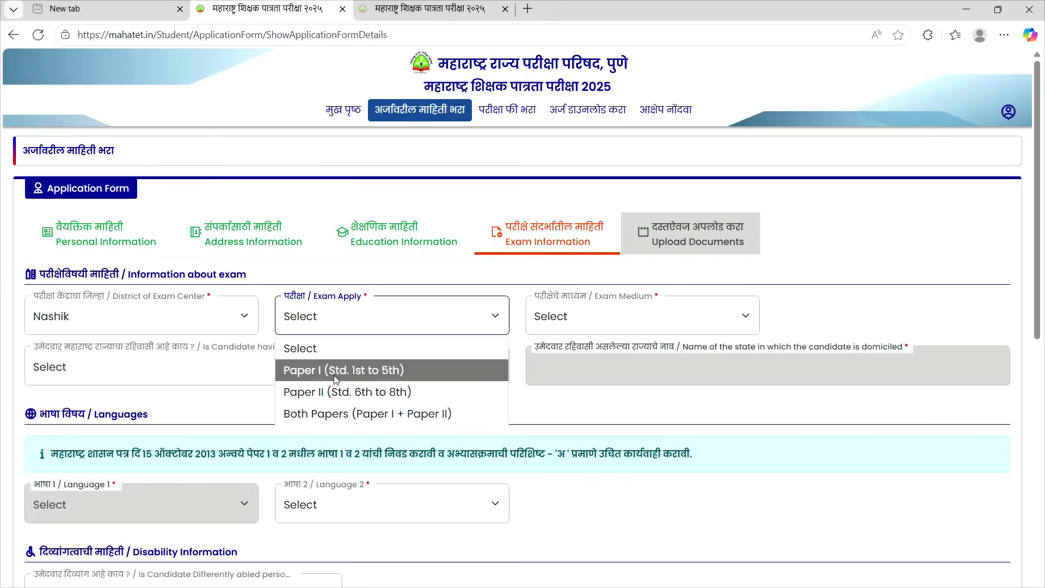
left_click(331, 416)
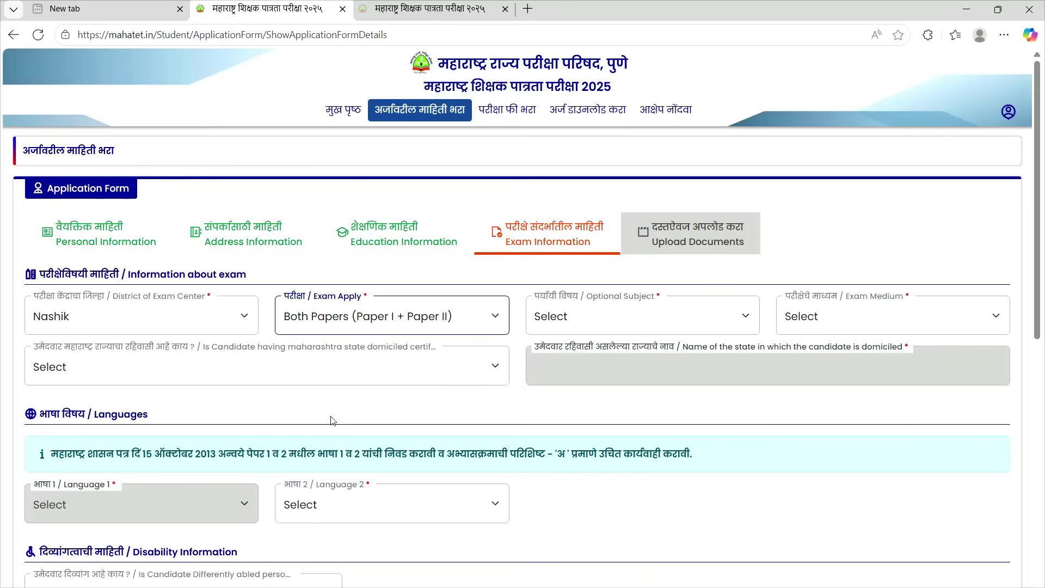
Choose Social Science as the optional subject, Marathi as the exam medium, and Yes for the Maharashtra domicile certificate question.
left_click(701, 321)
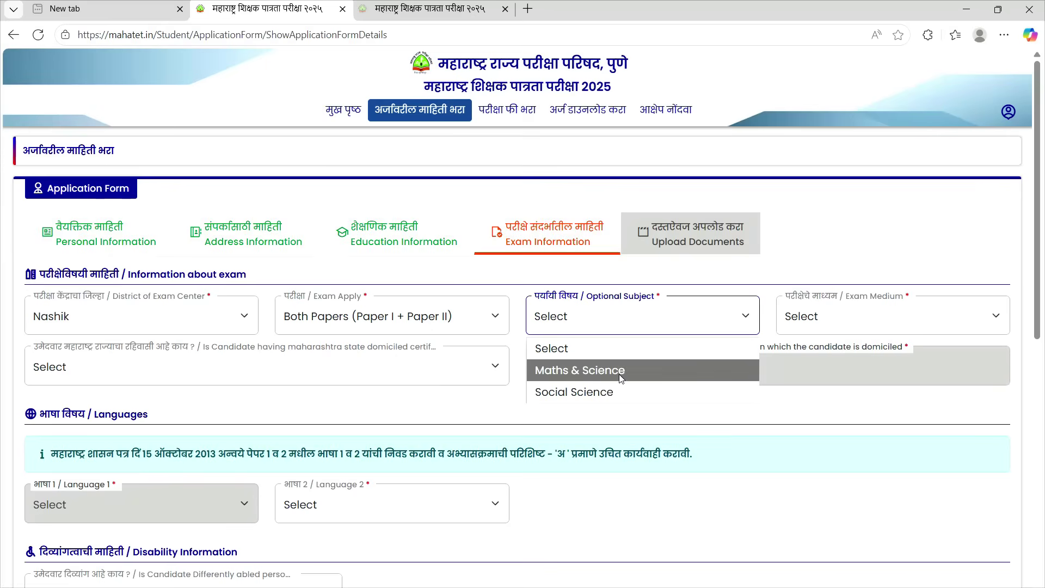
left_click(590, 399)
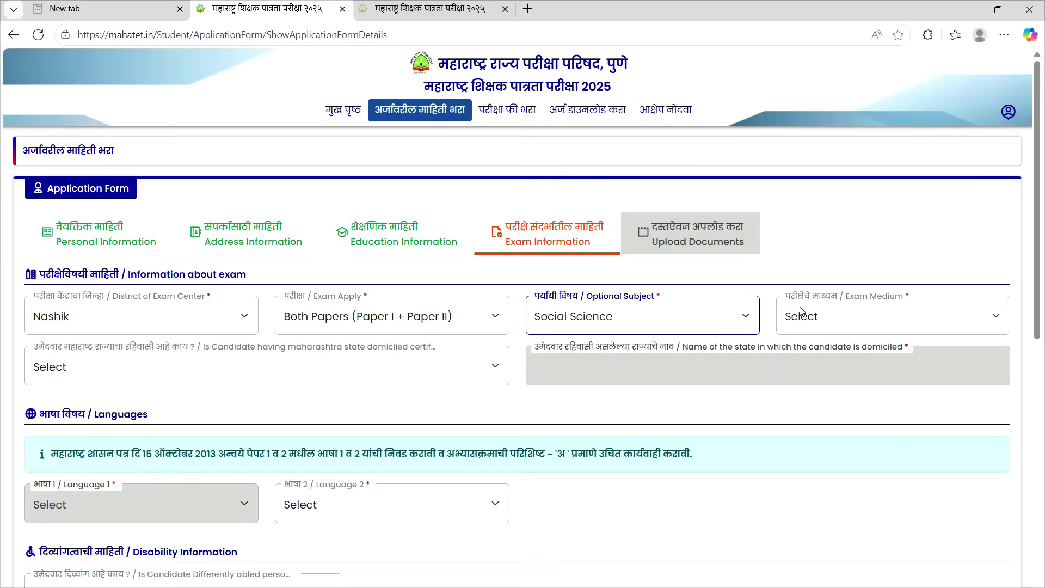
left_click(829, 319)
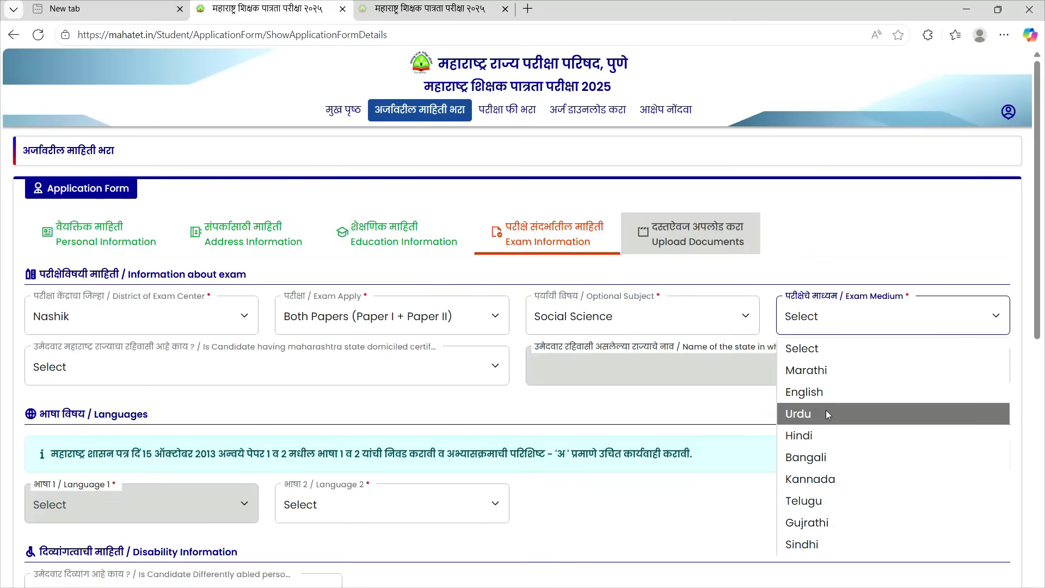
left_click(832, 369)
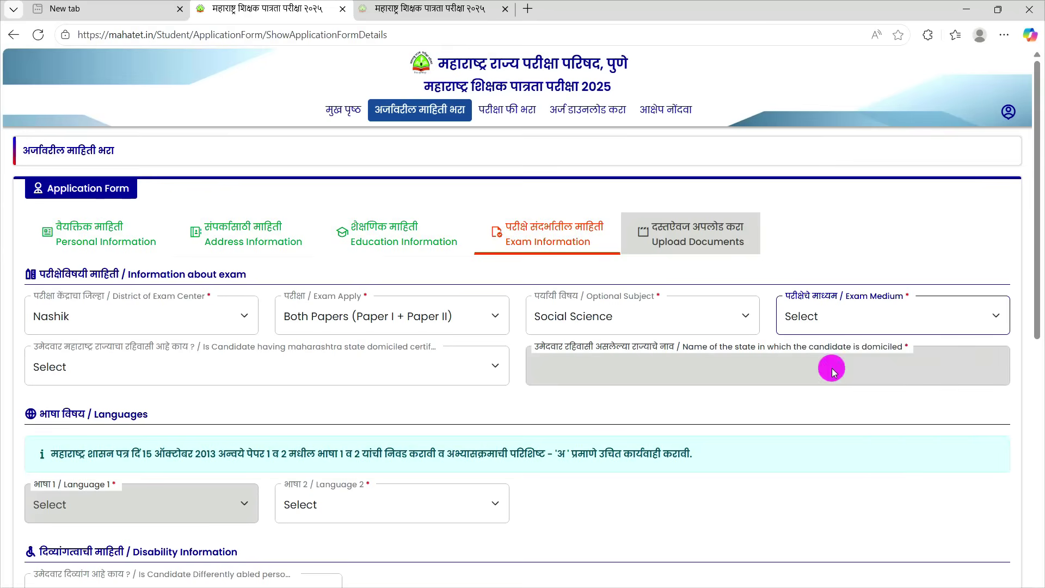
left_click(402, 375)
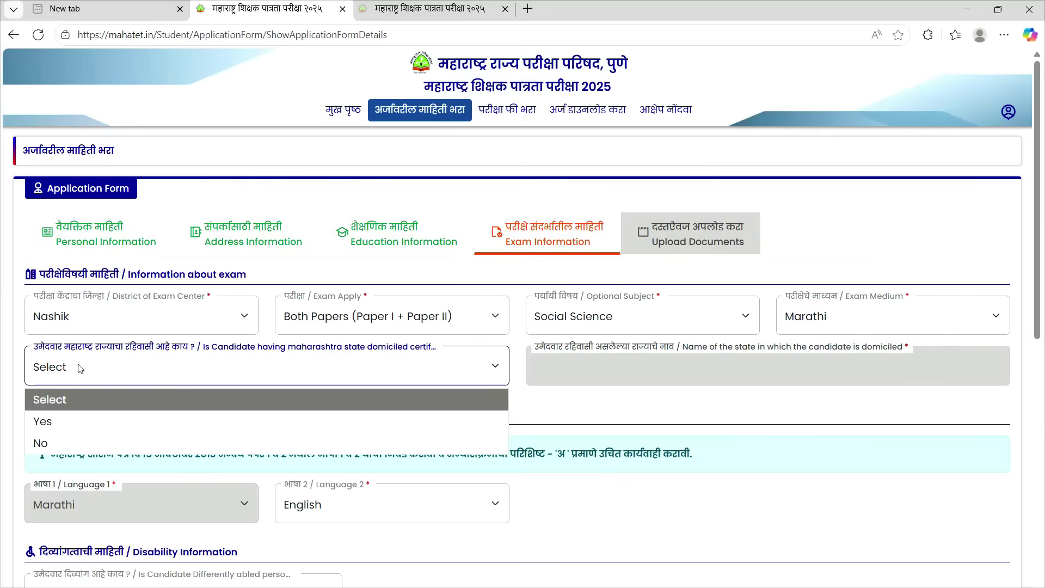
left_click(48, 421)
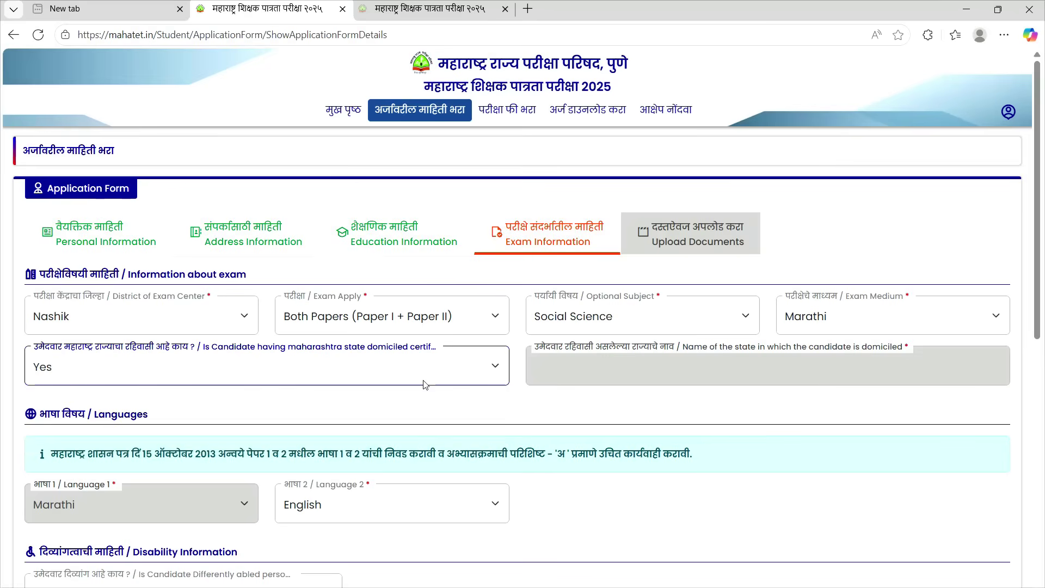
Switch the Maharashtra domicile certificate answer to No and back to Yes.
left_click(480, 364)
left_click(272, 440)
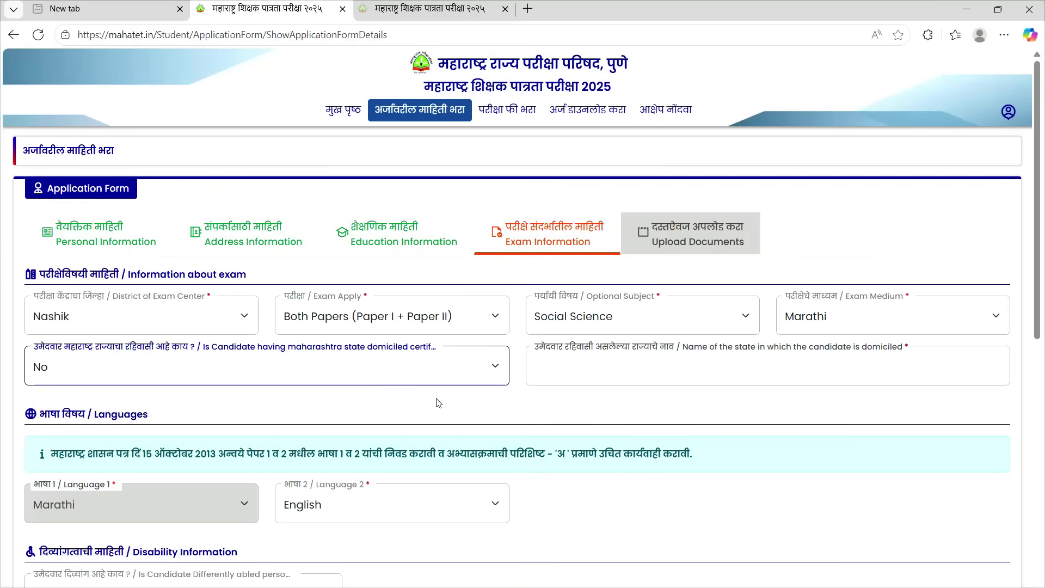
left_click(489, 366)
left_click(153, 430)
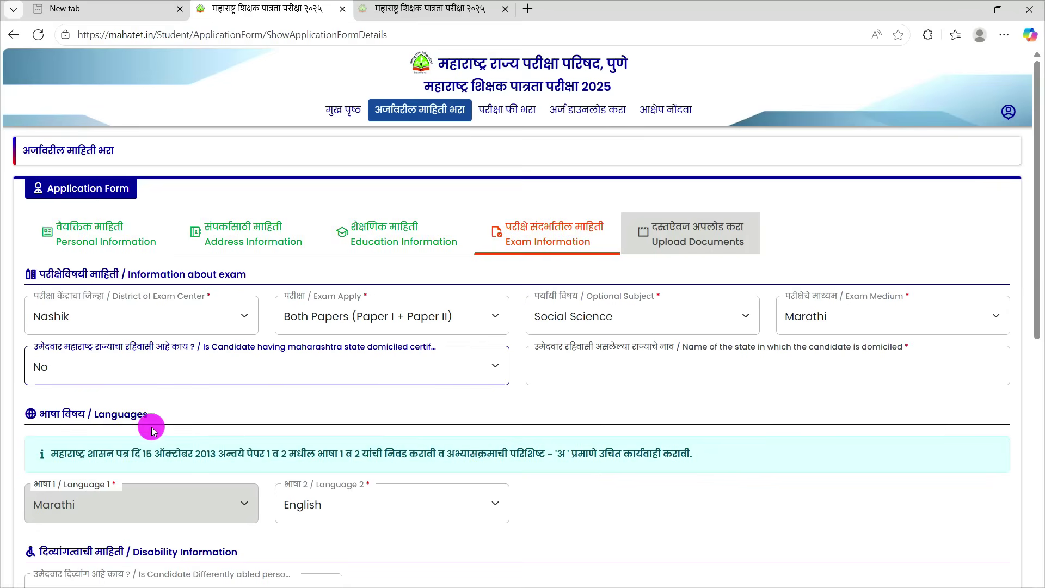
Switch the exam to Paper I (Std. 1st to 5th) and back to Both Papers, reselecting Social Science as the optional subject.
scroll(418, 432, "down", 1)
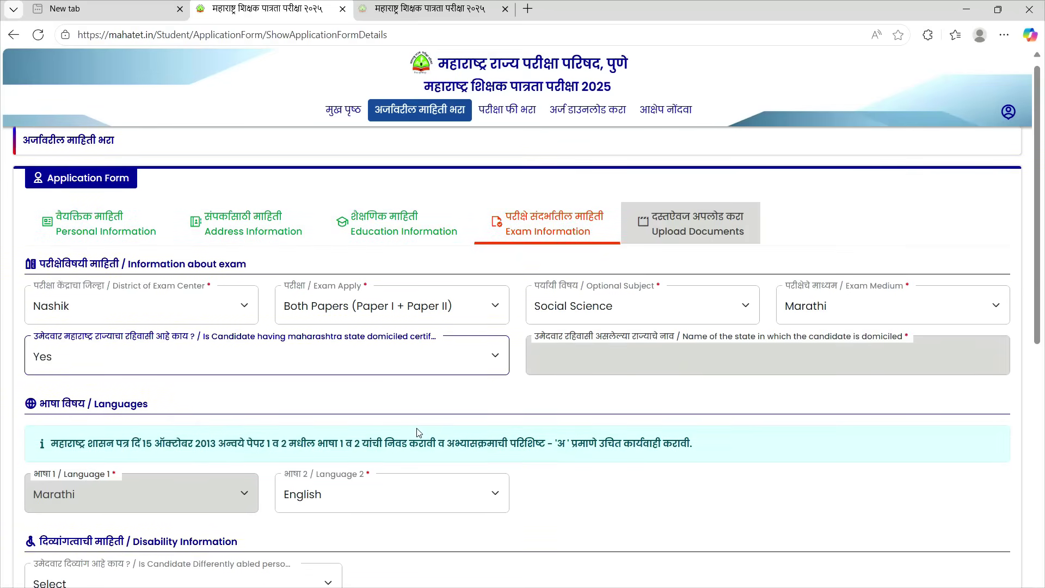
left_click(475, 307)
left_click(390, 363)
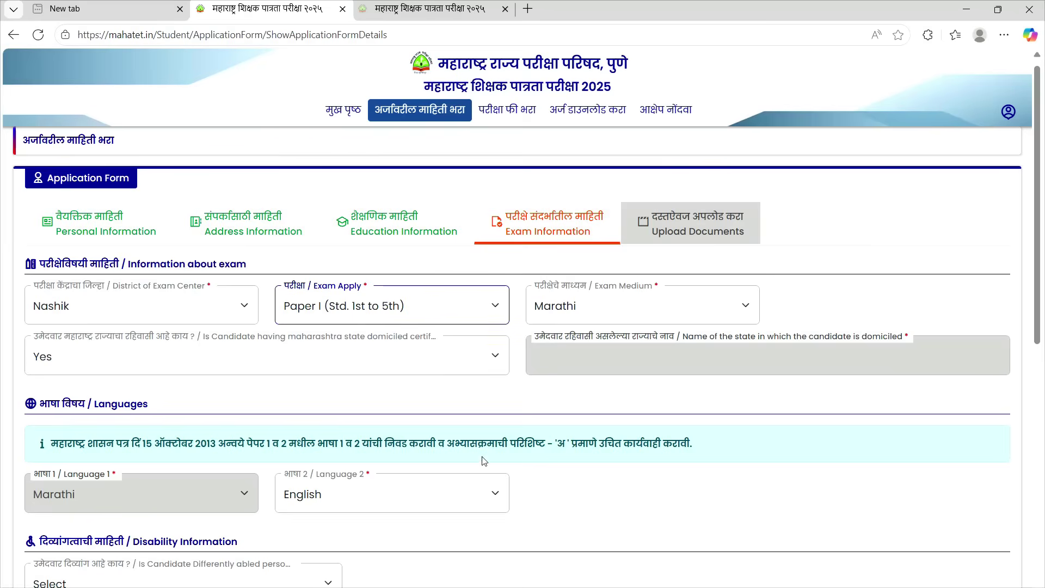
left_click(461, 316)
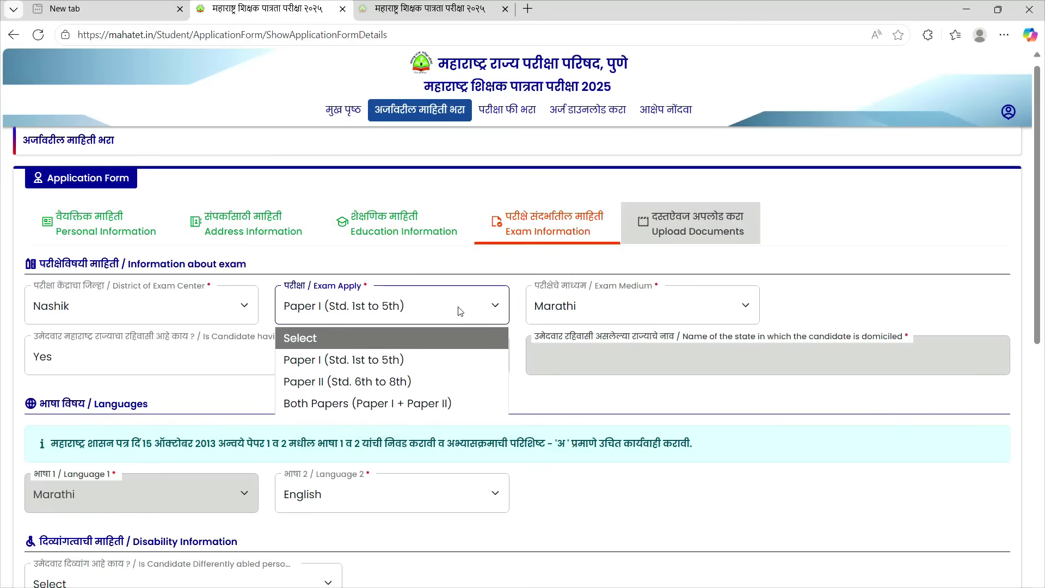
left_click(430, 402)
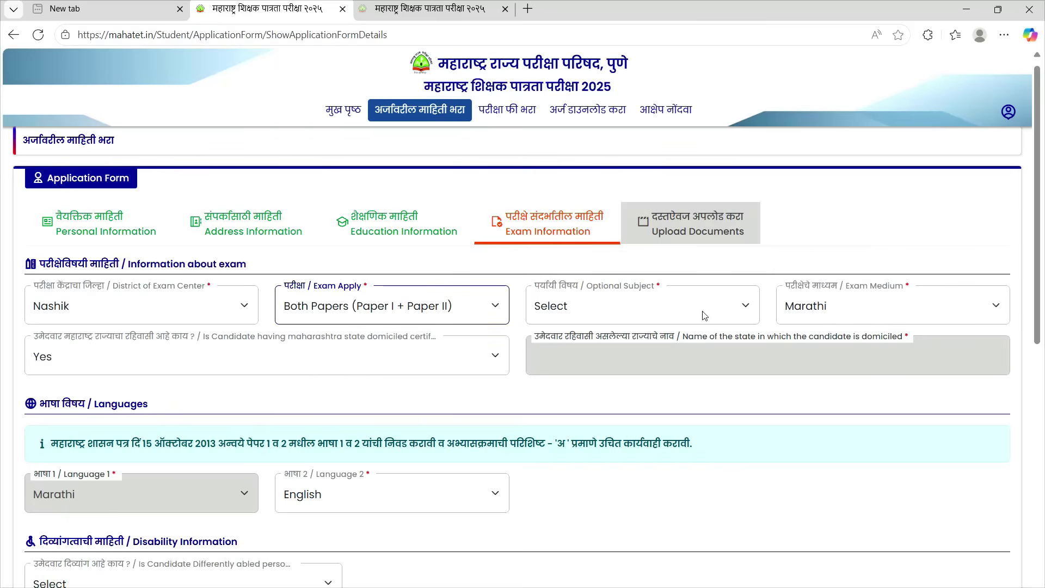
left_click(644, 309)
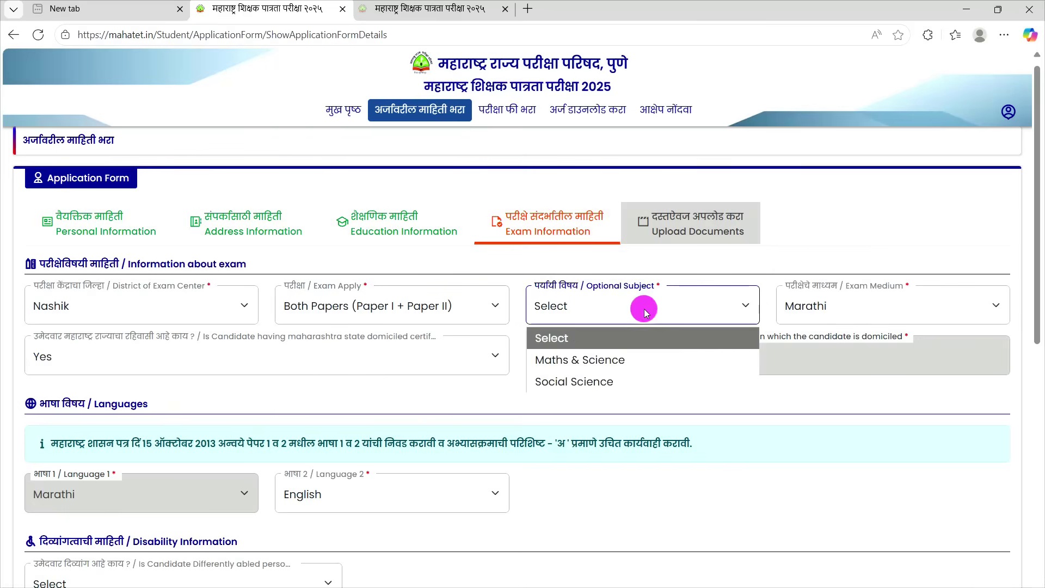
left_click(605, 382)
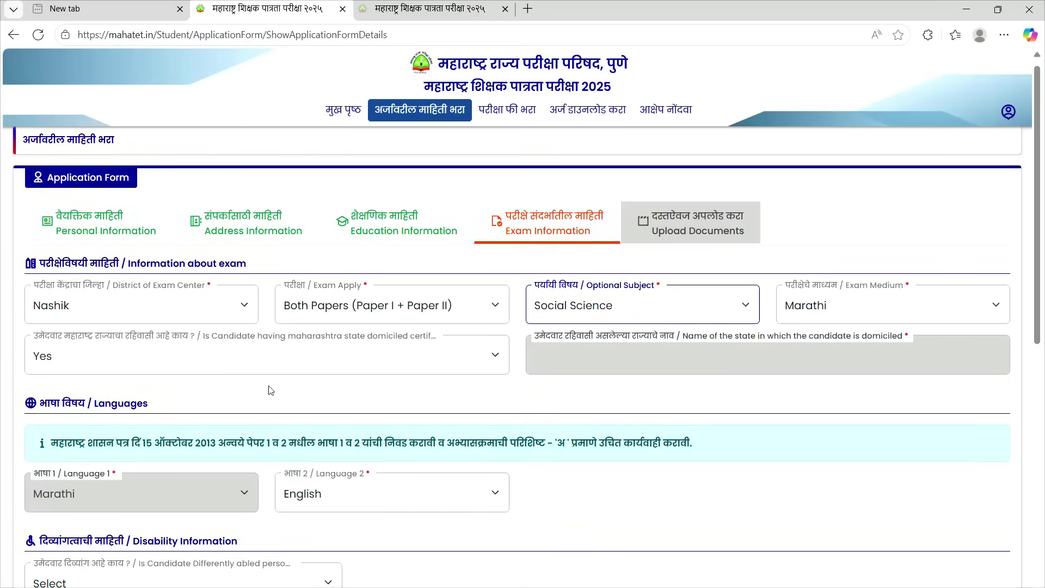
Review the options offered for Language 2, keeping English selected.
scroll(270, 390, "down", 2)
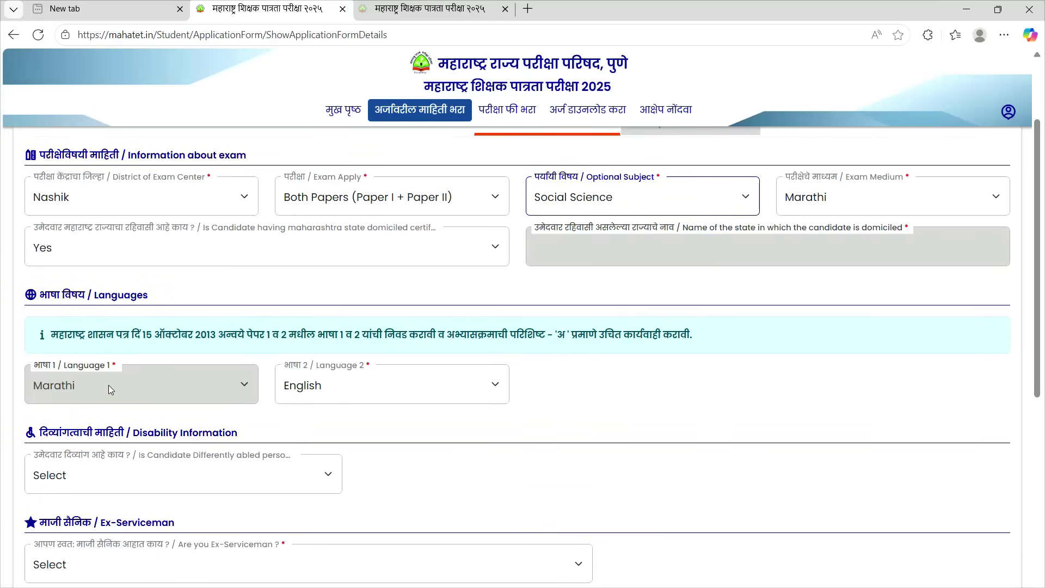
left_click(417, 384)
left_click(410, 436)
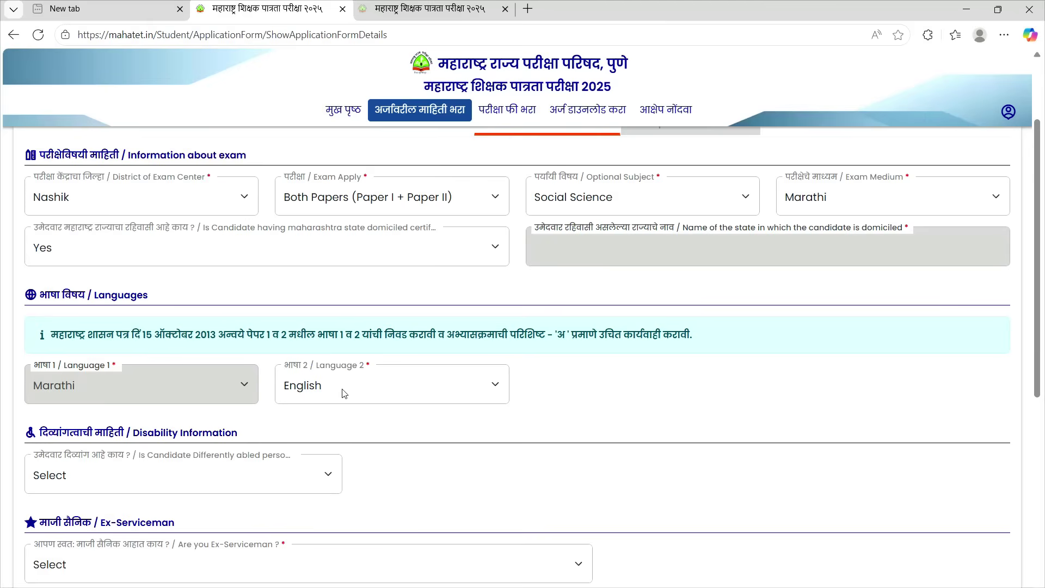
scroll(344, 393, "down", 1)
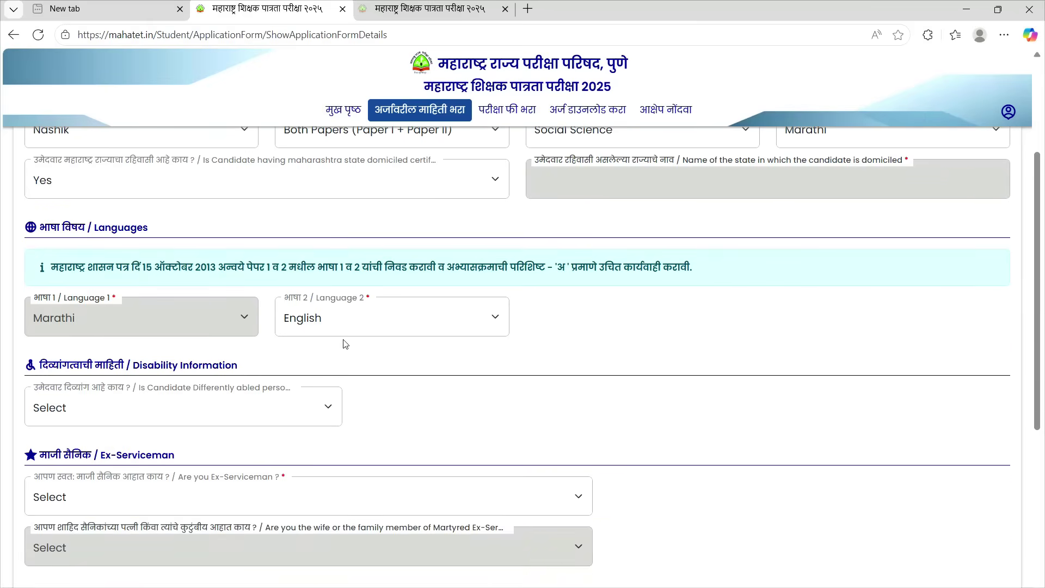
left_click(401, 329)
left_click(419, 393)
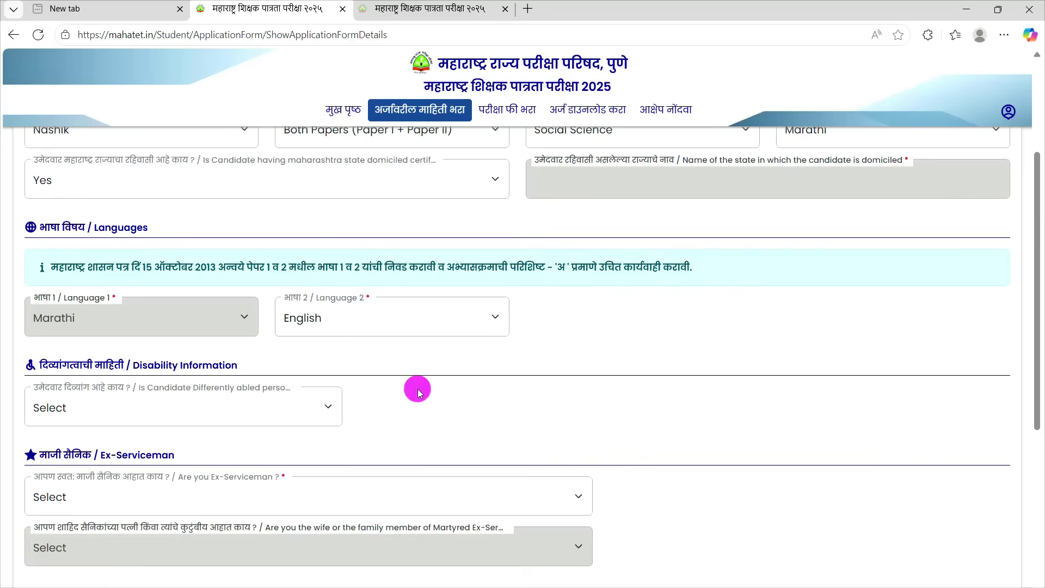
Answer No to both the differently abled question and the Ex-Serviceman question.
left_click(271, 407)
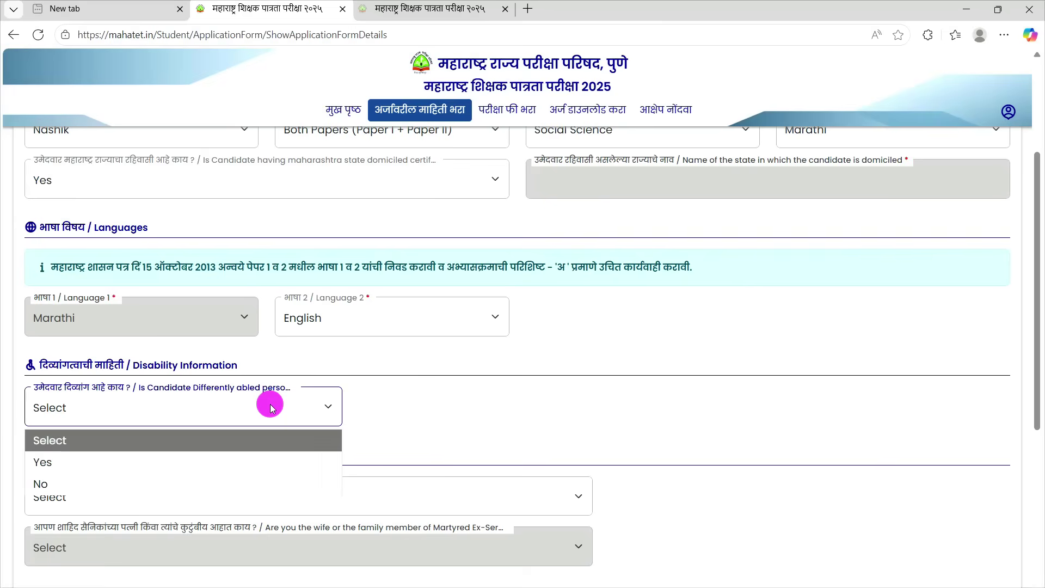
left_click(76, 484)
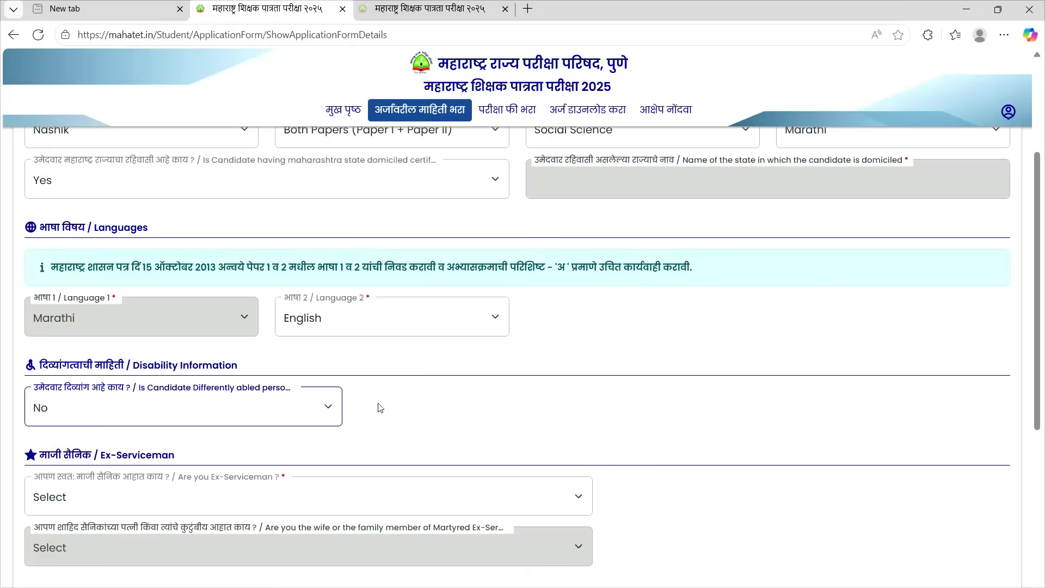
scroll(381, 405, "down", 3)
left_click(191, 307)
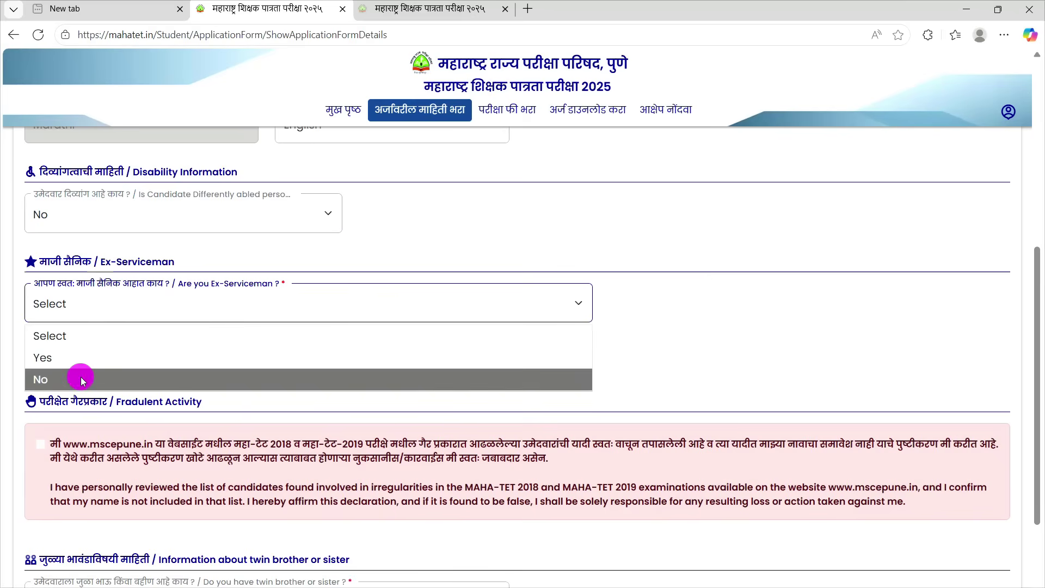
left_click(82, 378)
Accept the Fraudulent Activity declaration about the MAHA-TET 2018 and 2019 irregularities.
scroll(83, 365, "down", 3)
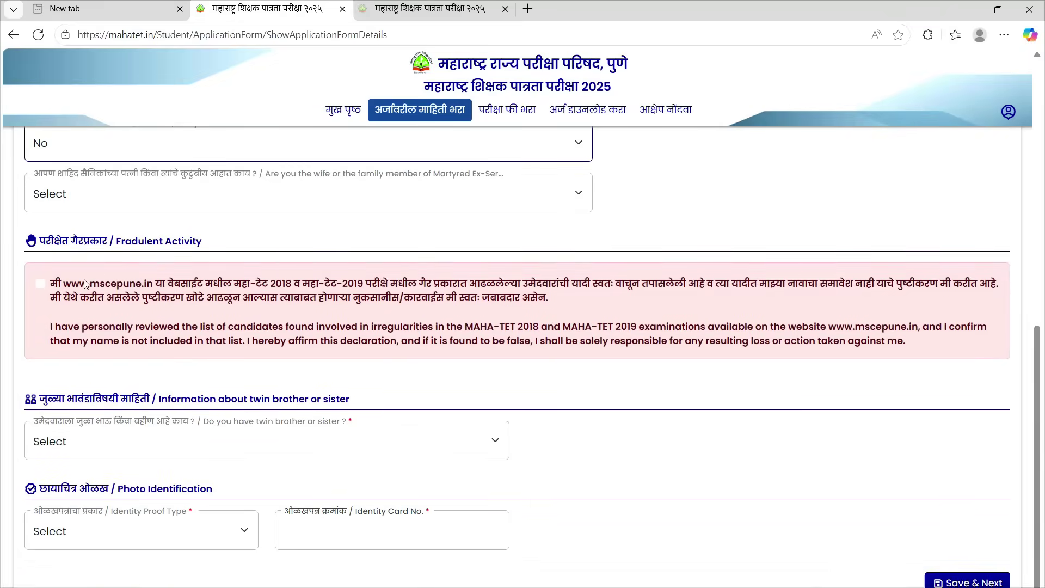
left_click(40, 285)
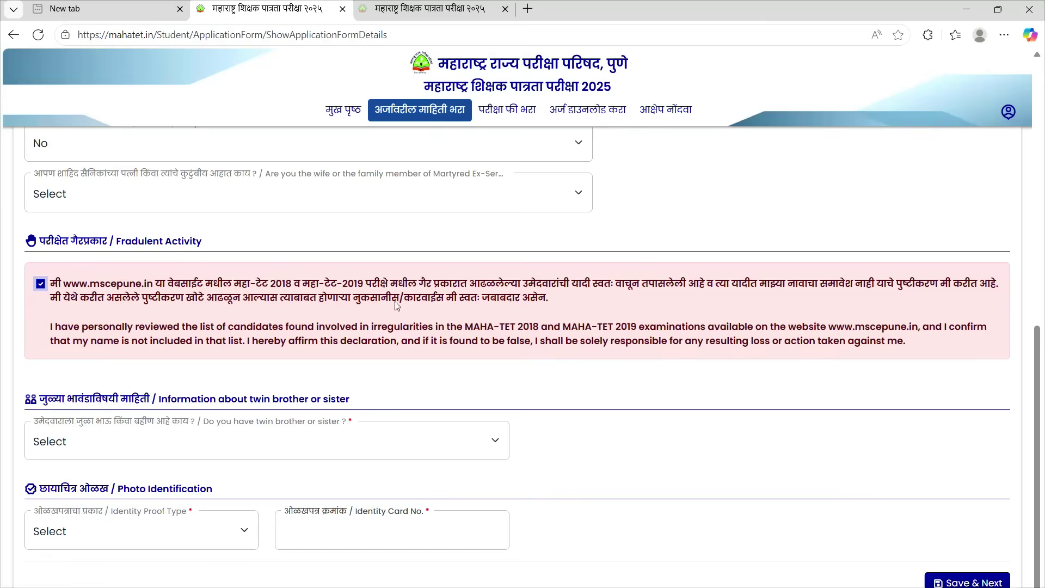
Try Yes for the twin brother or sister question and open the choices for the twin's gender.
scroll(255, 489, "down", 1)
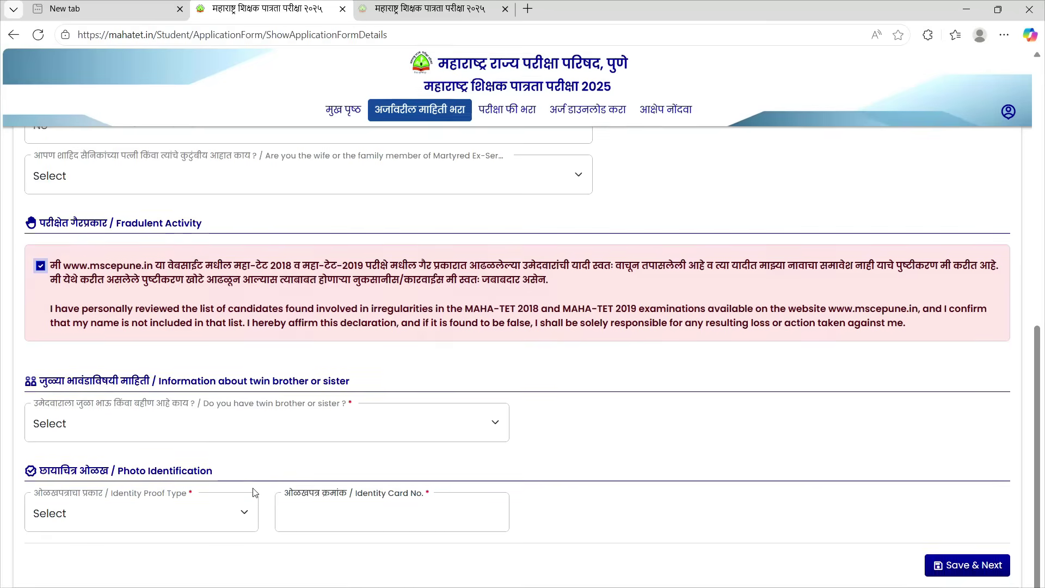
scroll(254, 488, "up", 1)
left_click(263, 451)
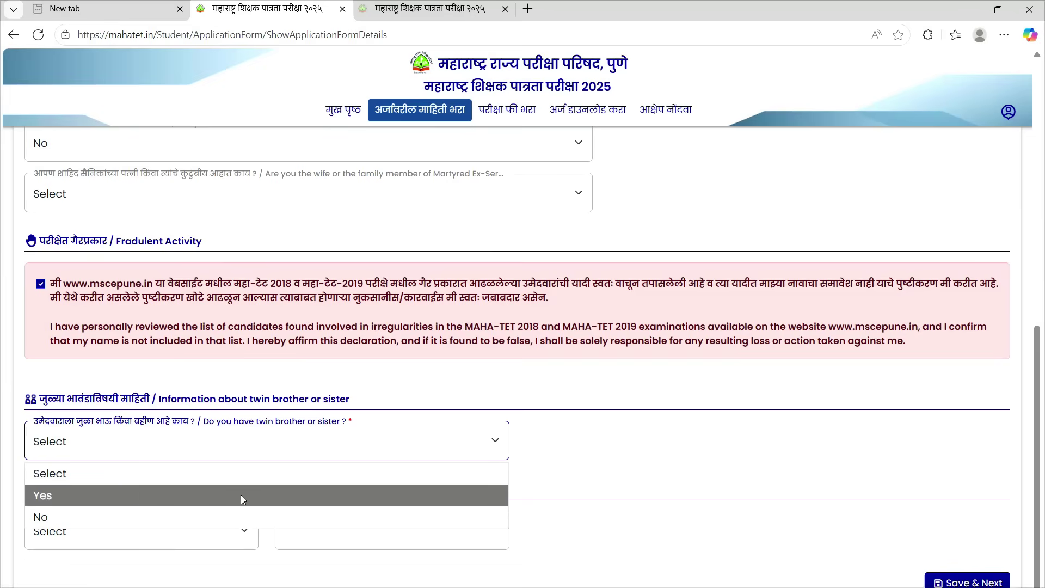
left_click(96, 493)
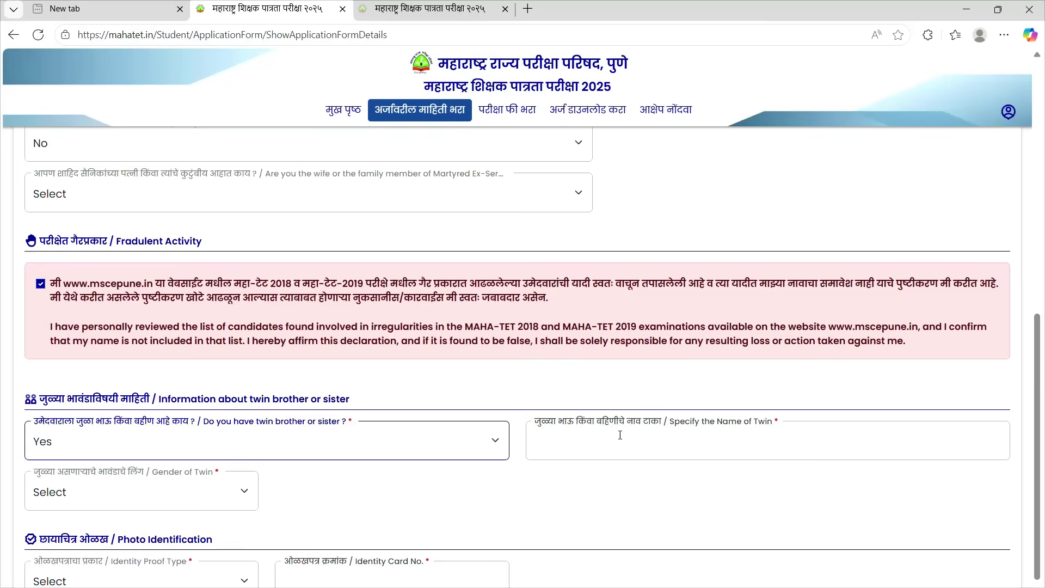
left_click(154, 496)
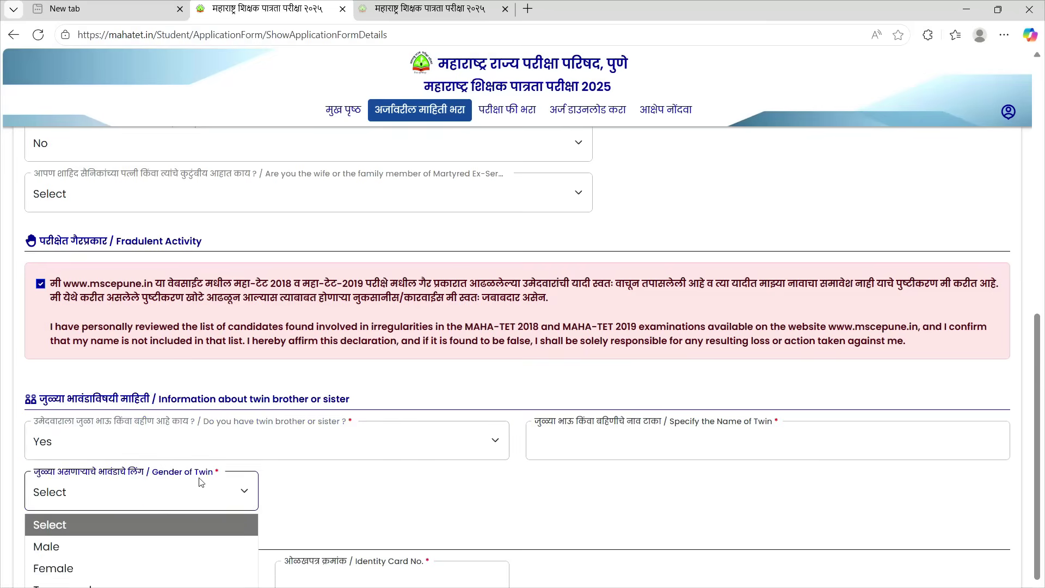
Set the answer to the twin brother or sister question to No.
left_click(362, 455)
left_click(363, 455)
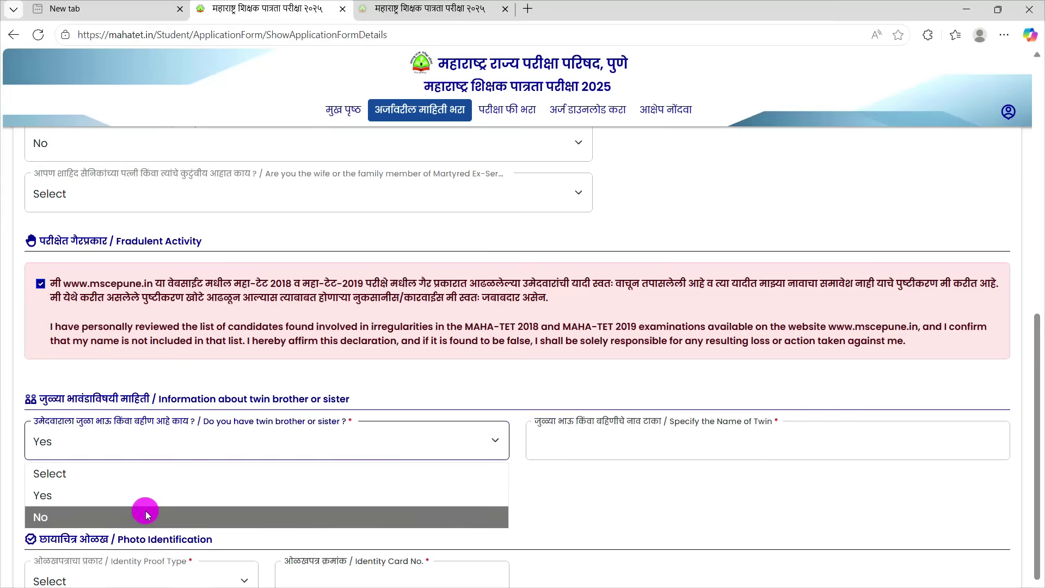
left_click(145, 512)
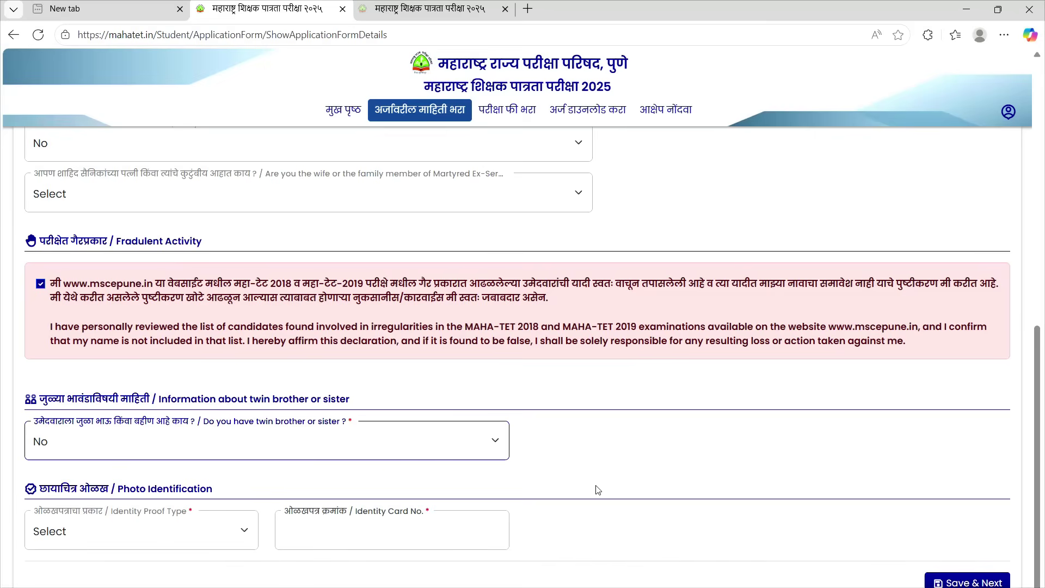
Set the identity proof type in the Photo Identification section to Aadhar Card.
left_click(216, 541)
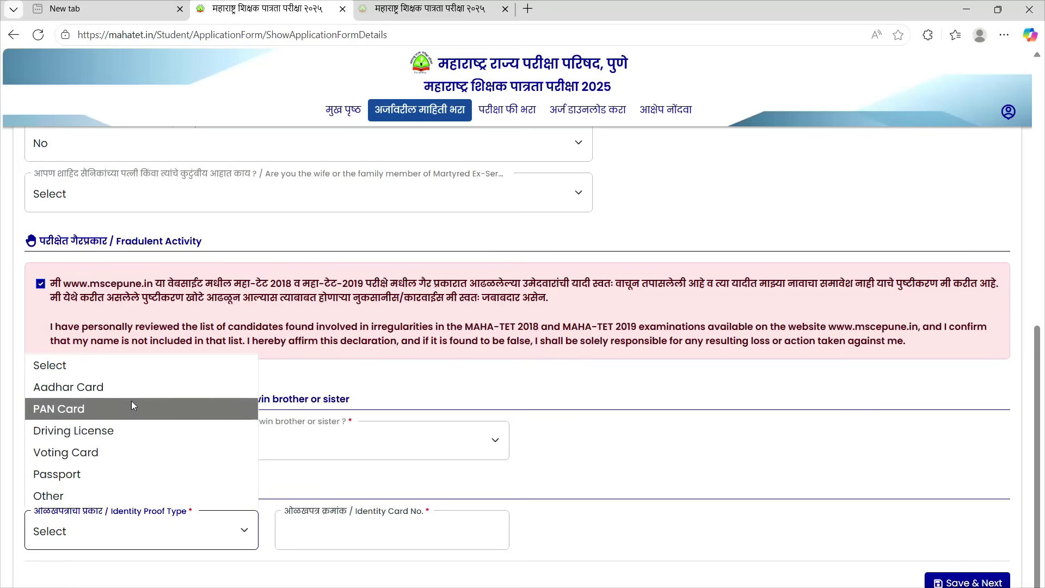
left_click(114, 388)
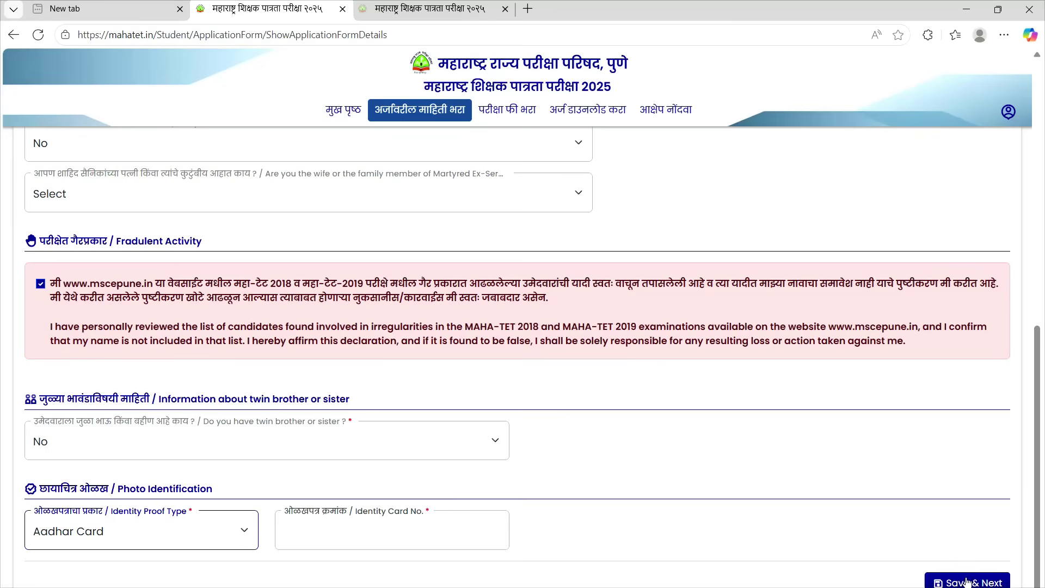
left_click(466, 42)
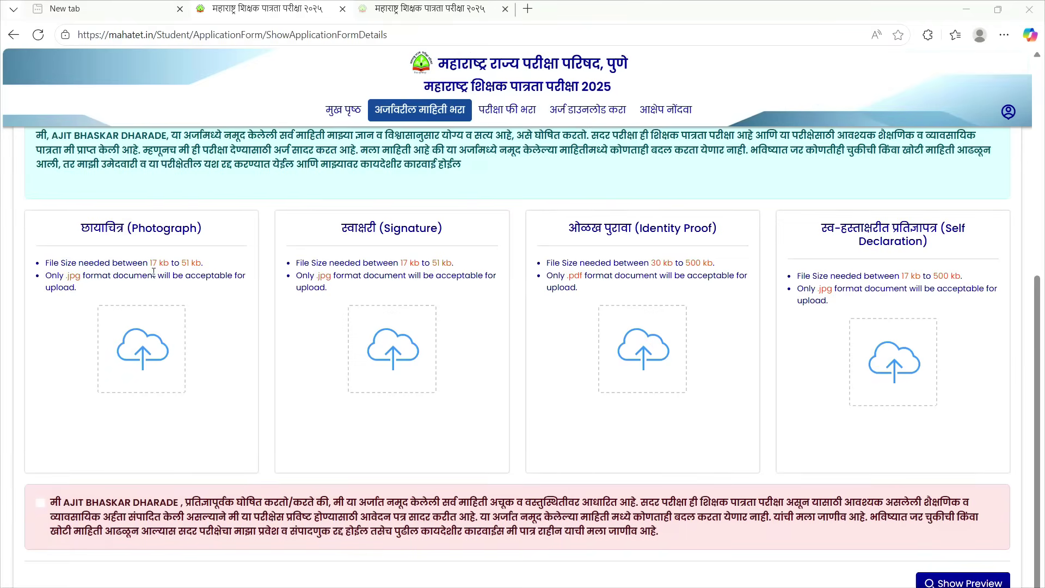
Review the file size and format requirements for the photograph, signature, identity proof and self declaration uploads.
left_click_drag(392, 233, 426, 229)
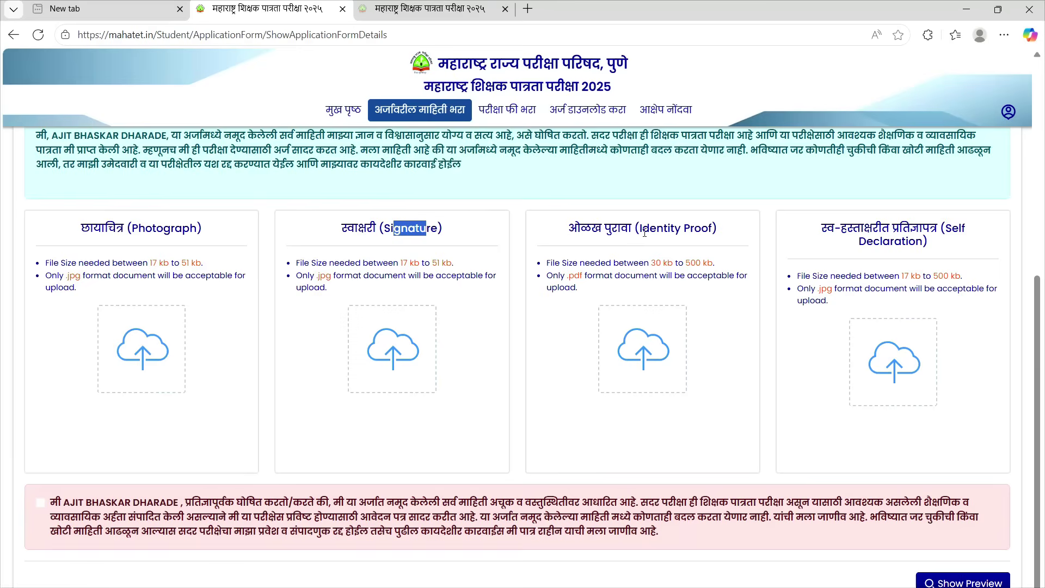
left_click_drag(642, 230, 709, 229)
left_click(637, 169)
scroll(899, 307, "up", 1)
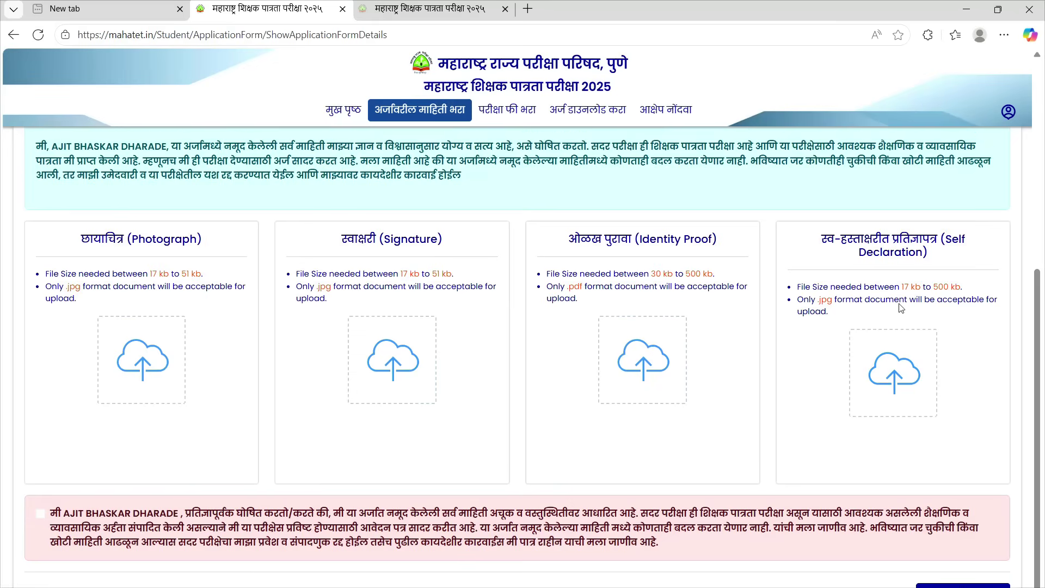
Read the English sample of the self-signed declaration above the upload boxes.
scroll(899, 307, "up", 4)
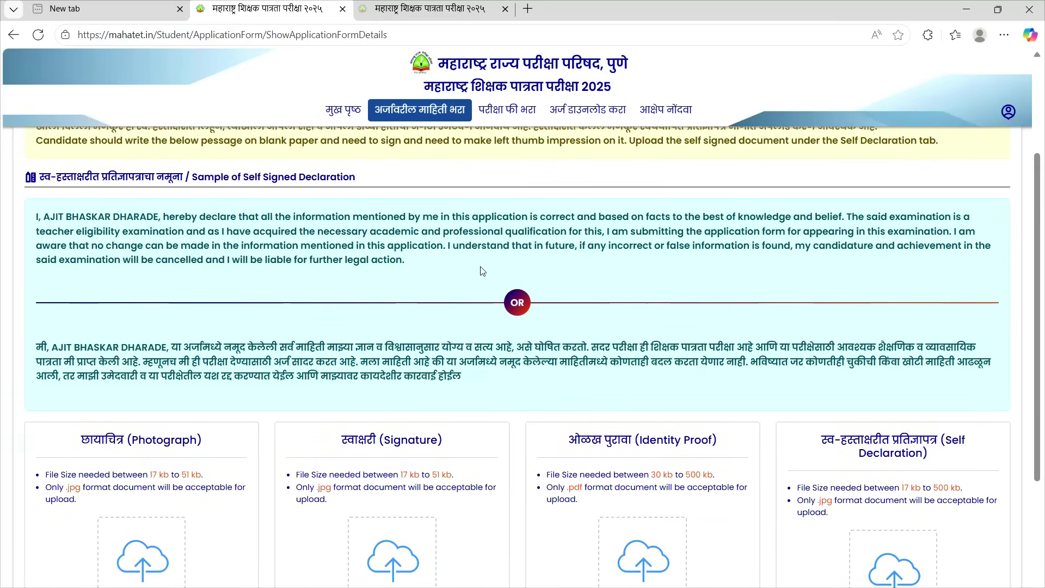
scroll(482, 271, "up", 1)
left_click_drag(35, 239, 417, 284)
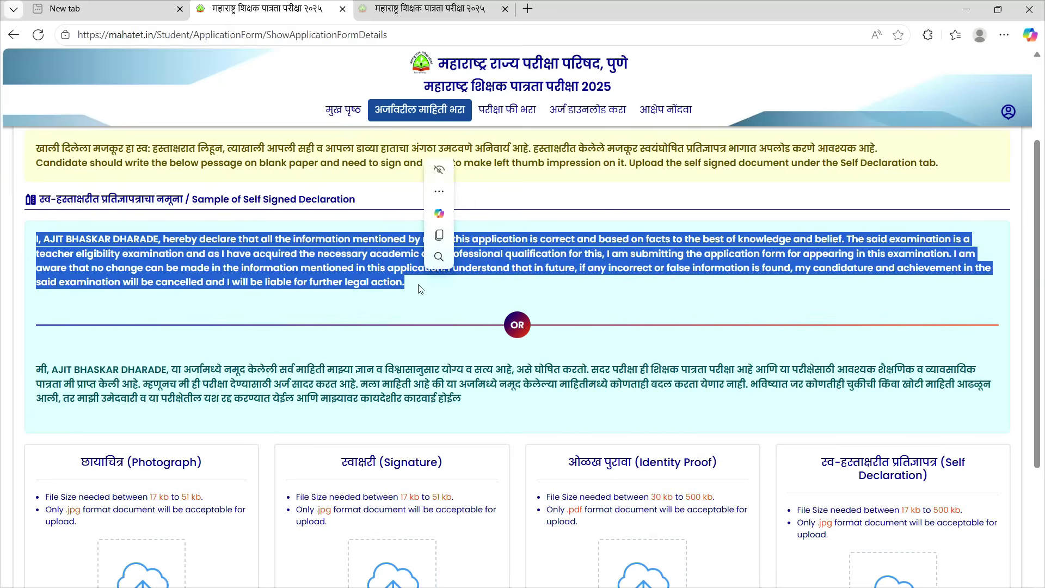
left_click(425, 304)
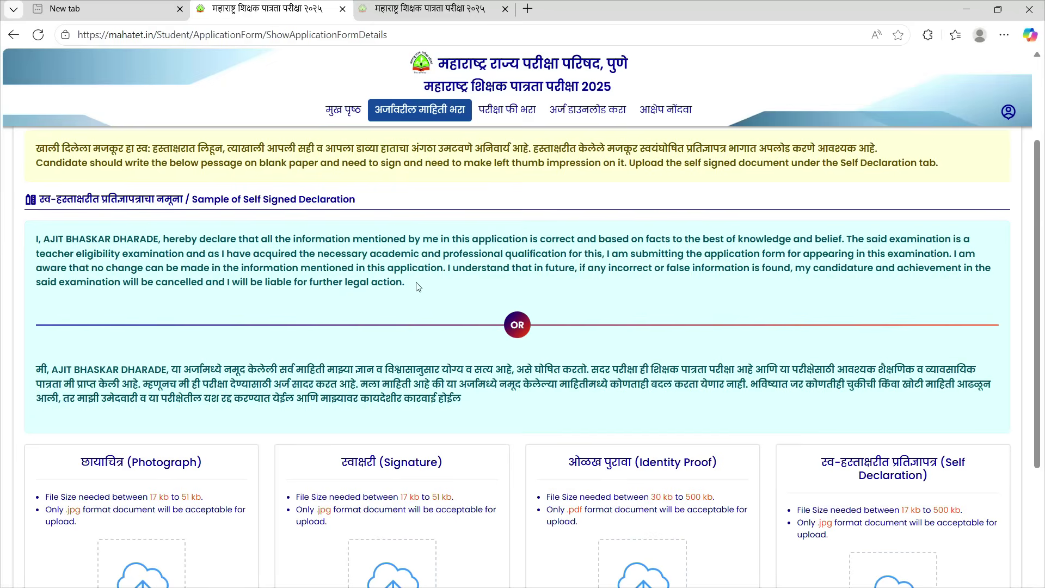
Accept the candidate's declaration below the document upload boxes that all information in the application is accurate.
scroll(418, 287, "down", 5)
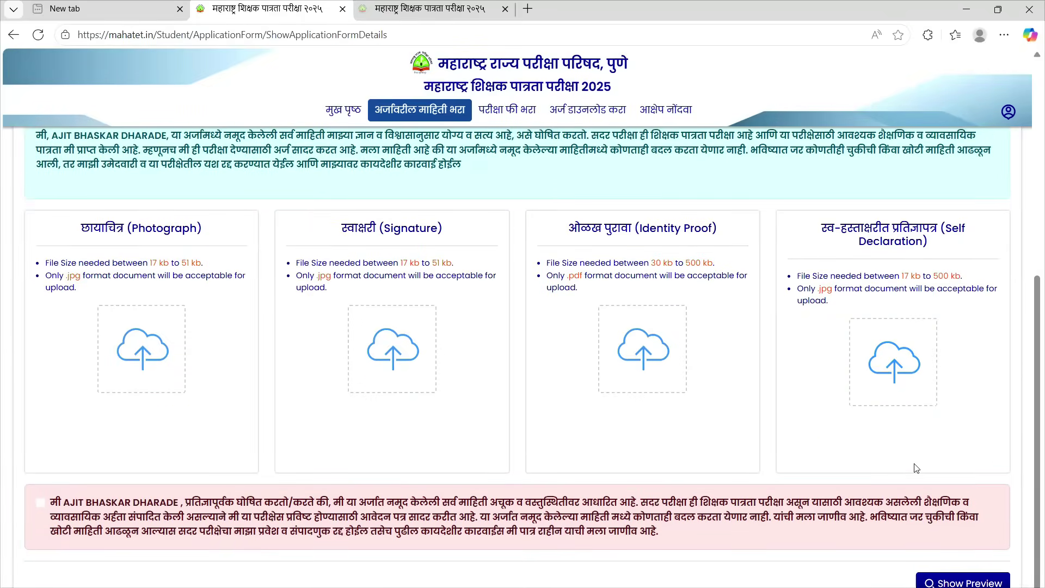
scroll(915, 466, "down", 1)
scroll(871, 441, "up", 1)
left_click(40, 502)
scroll(969, 578, "down", 1)
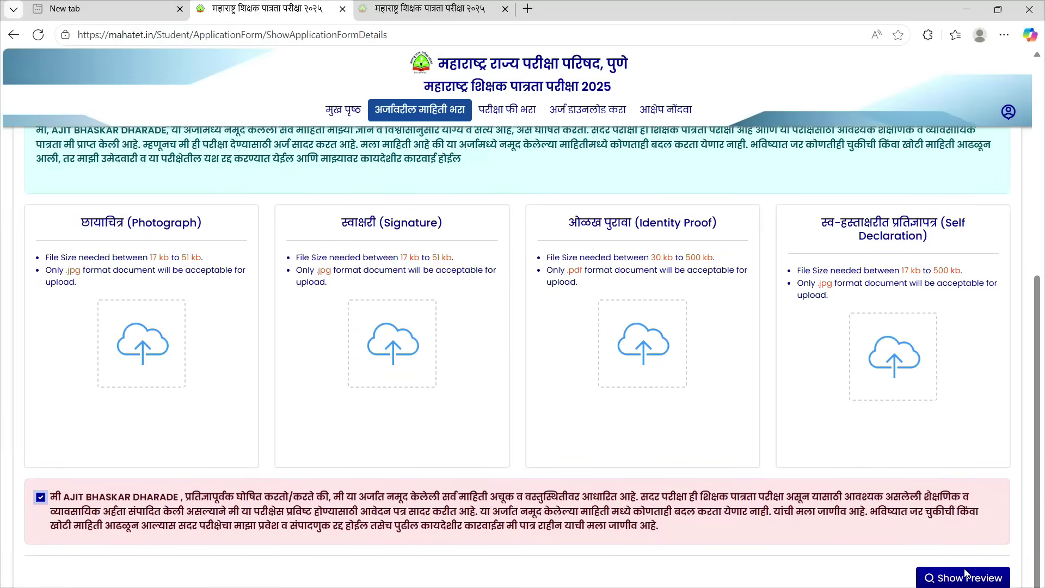
Check the required file size for the signature upload.
scroll(925, 555, "up", 1)
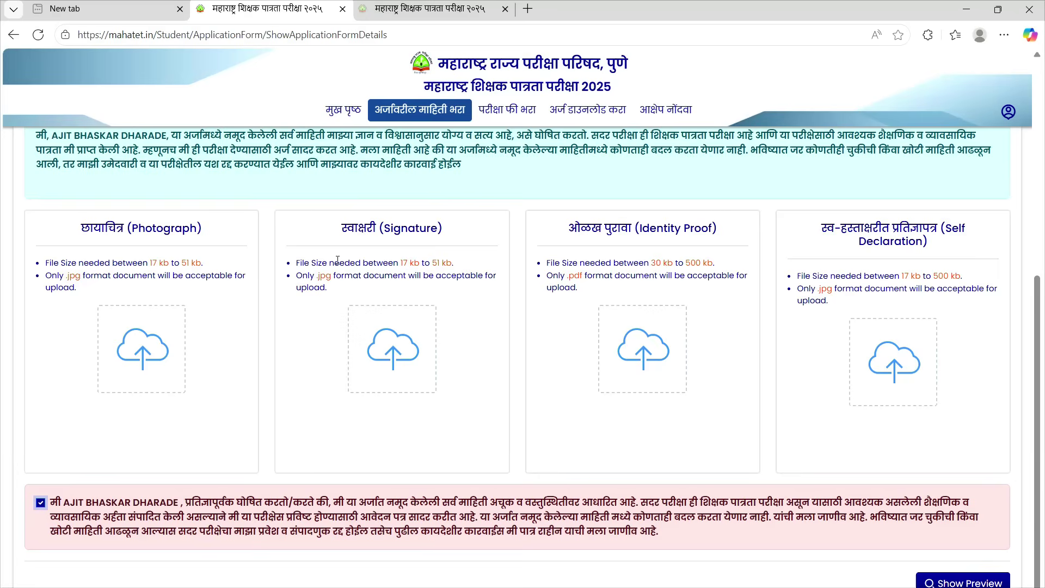
left_click_drag(394, 261, 464, 255)
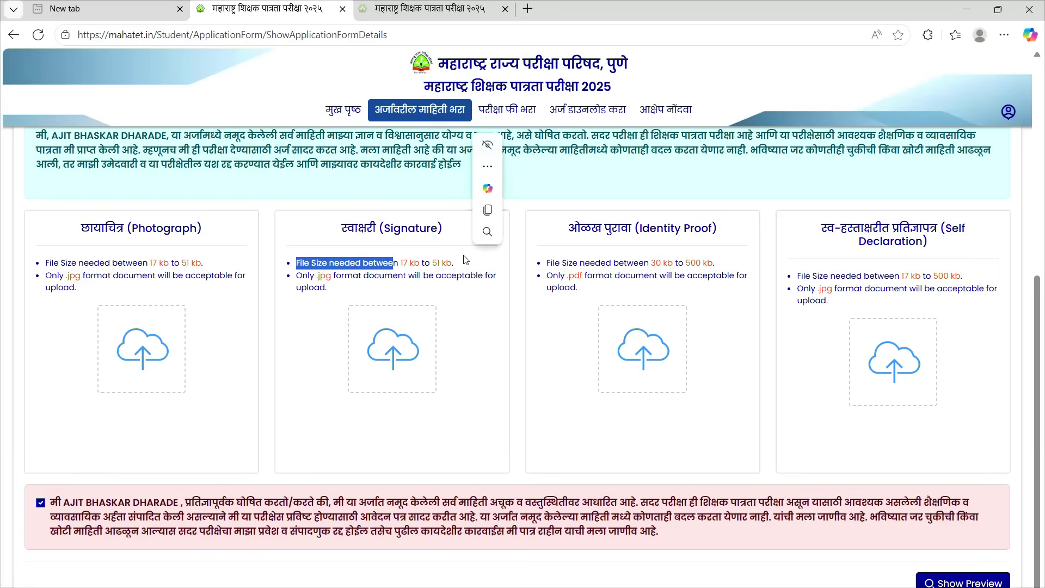
left_click(498, 286)
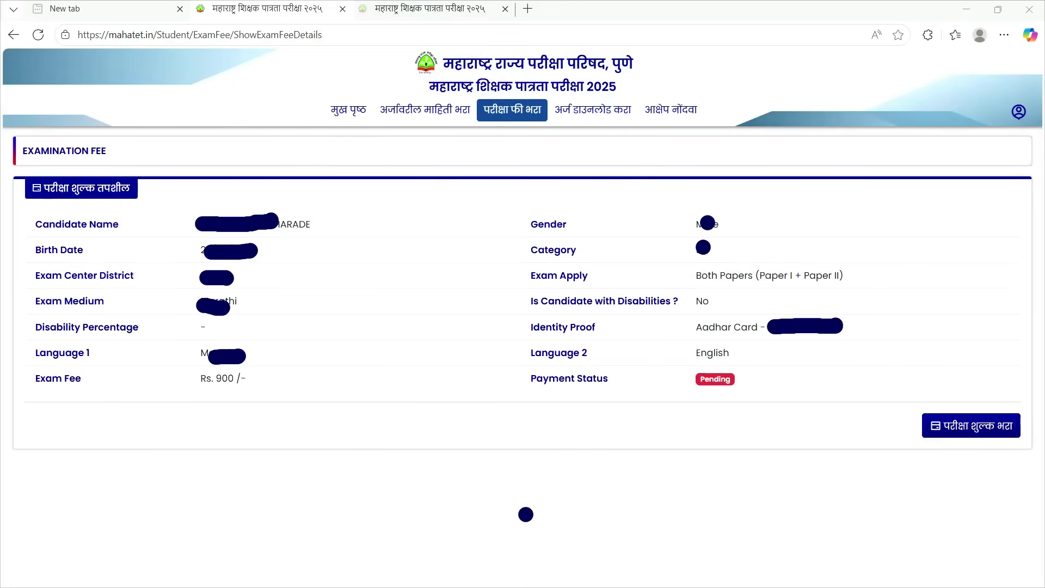
left_click_drag(204, 403, 320, 407)
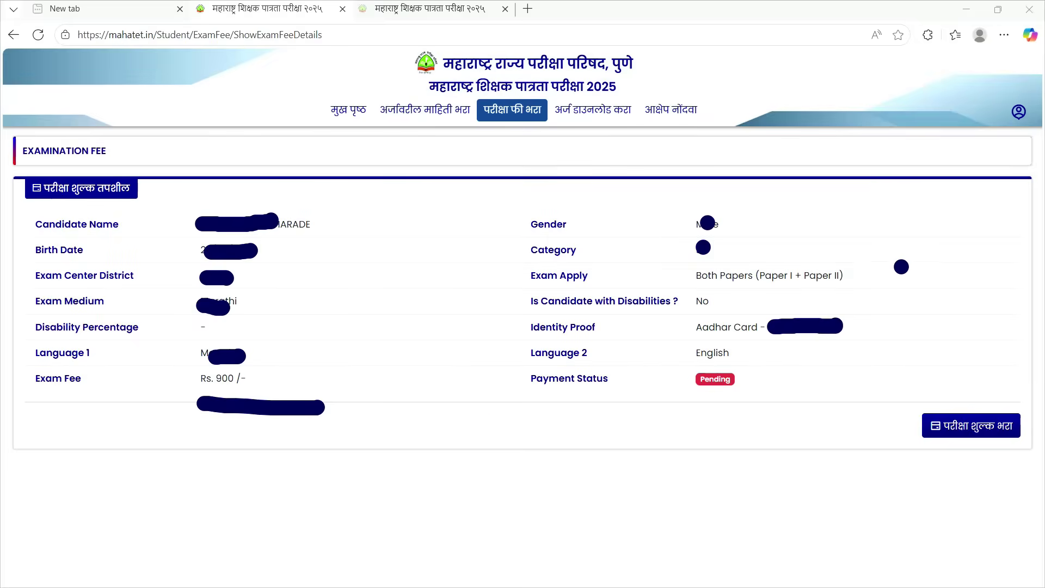
mouse_move(900, 266)
left_mouse_down()
mouse_move(928, 268)
mouse_move(960, 242)
left_mouse_up()
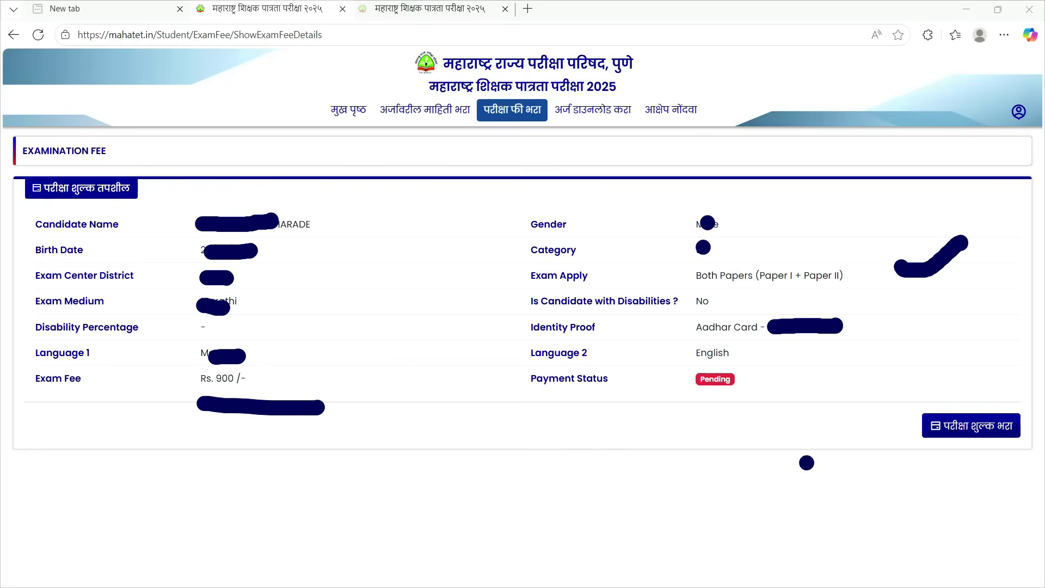
mouse_move(825, 461)
left_mouse_down()
mouse_move(874, 454)
mouse_move(876, 442)
mouse_move(901, 467)
left_mouse_up()
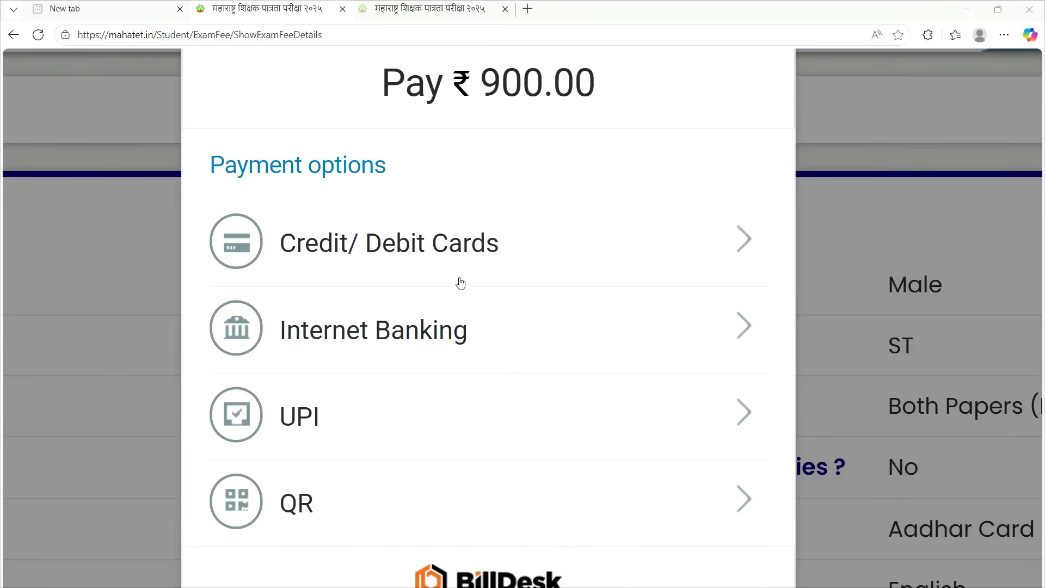
Choose QR payment with BHIM UPI for the exam fee and proceed to the ₹900.00 payment.
scroll(454, 349, "down", 2)
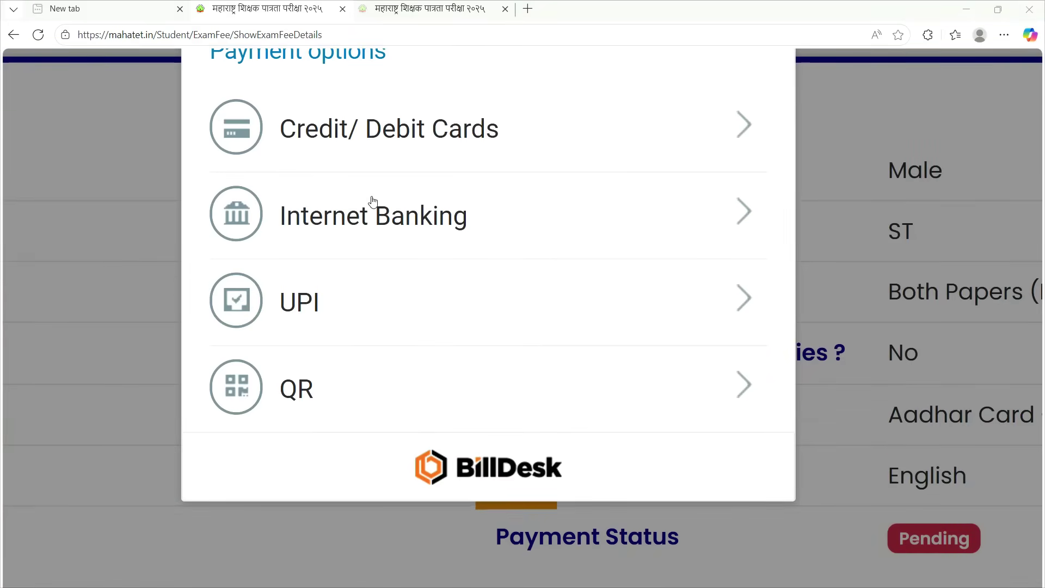
left_click(463, 391)
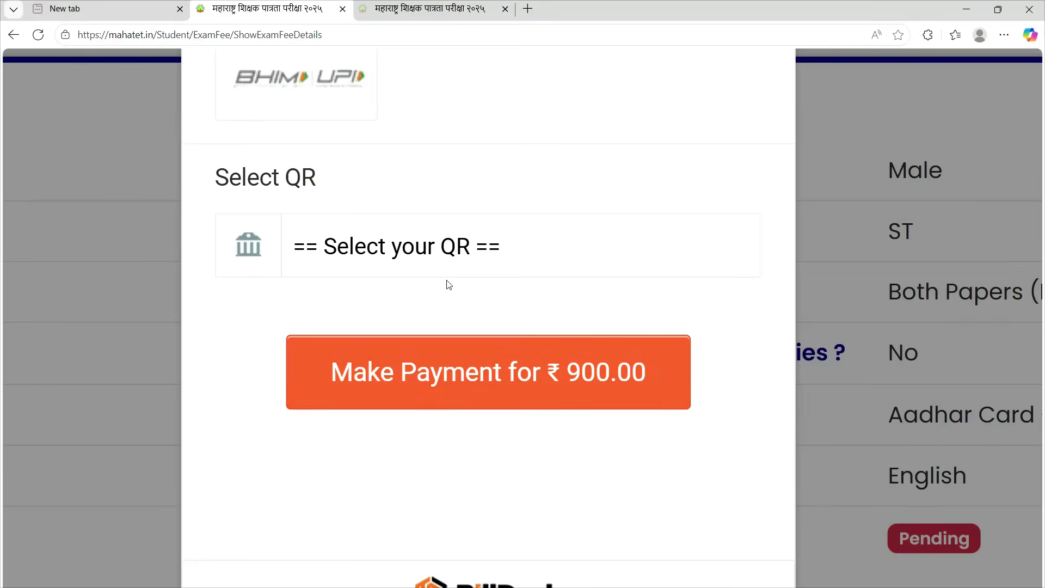
left_click(434, 256)
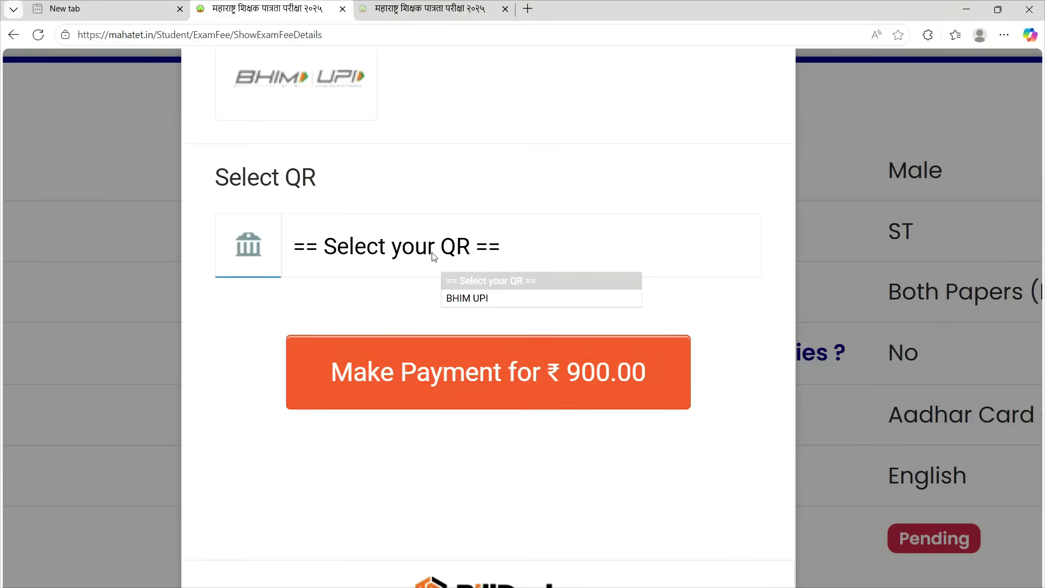
left_click(474, 296)
scroll(441, 309, "down", 2)
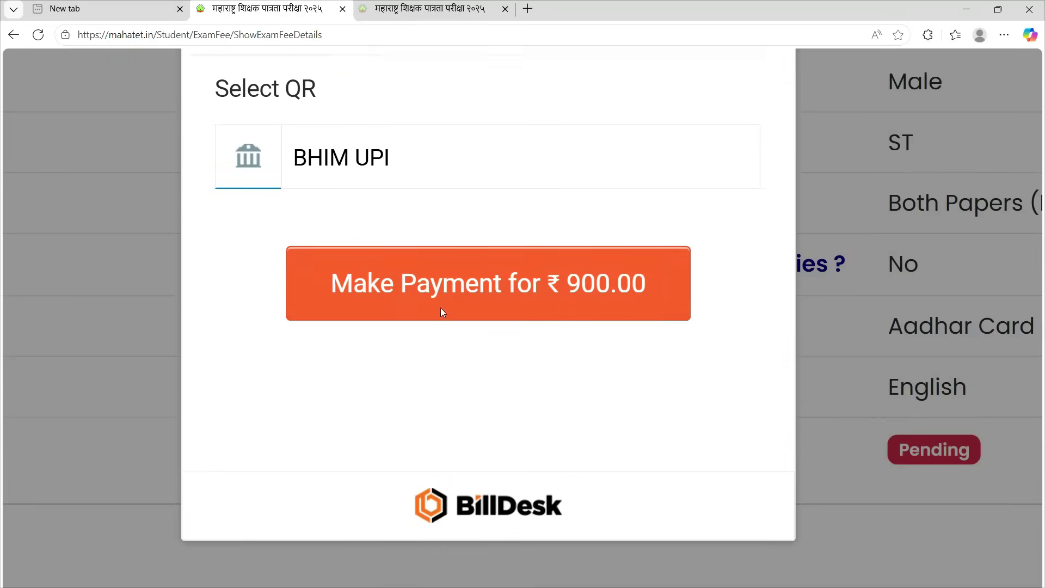
left_click(442, 277)
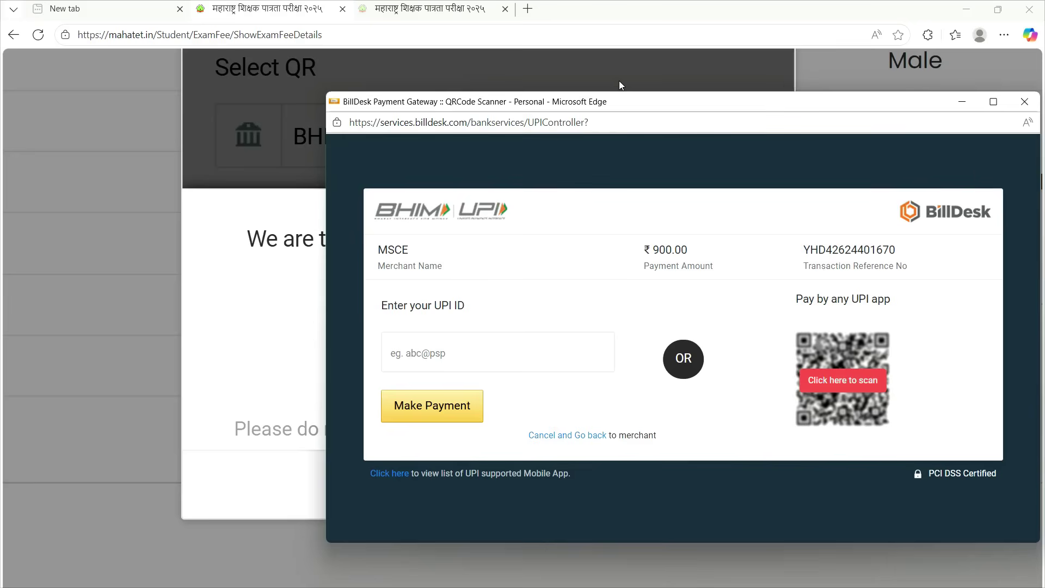
left_click(468, 42)
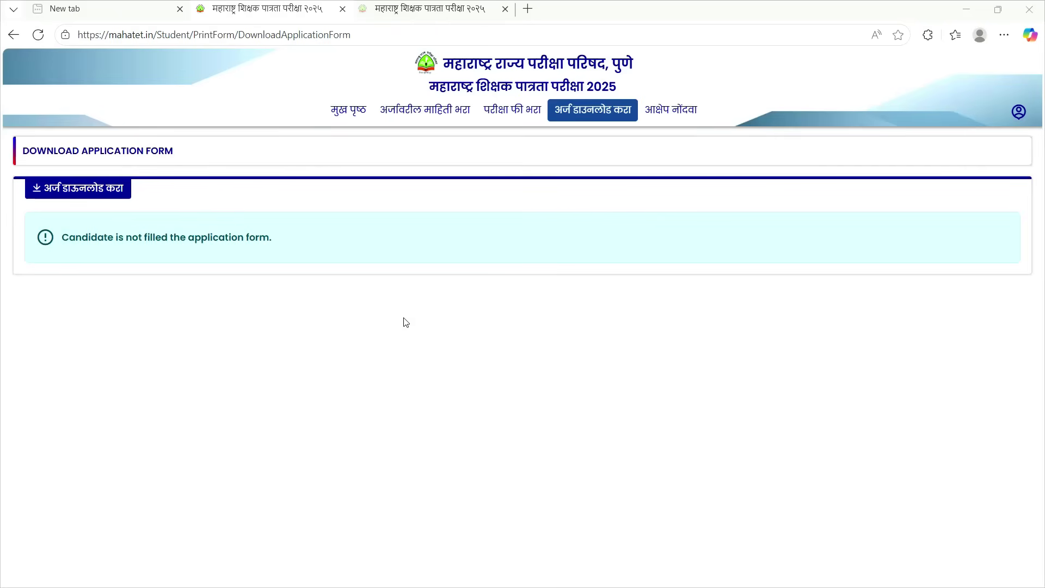